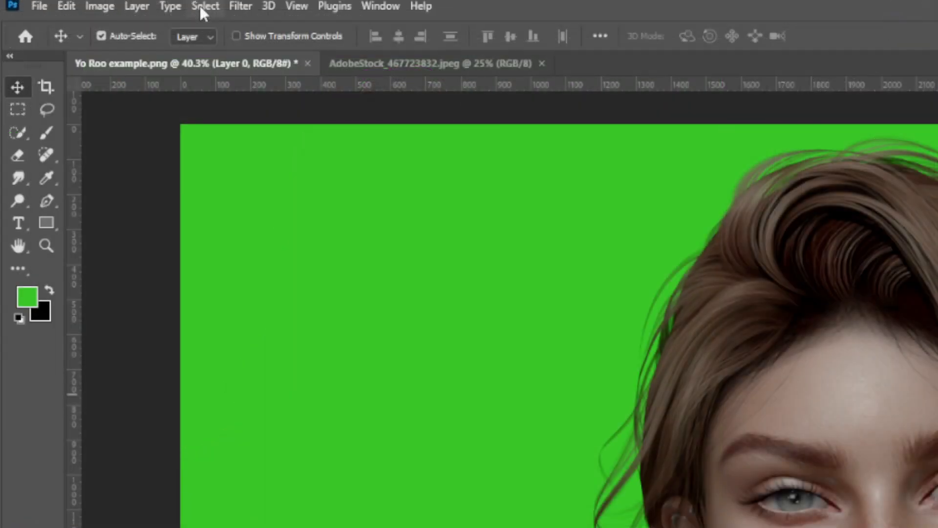
Start a Color Range selection based on sampled colors and invert it to target the woman instead of the green background
left_click(205, 7)
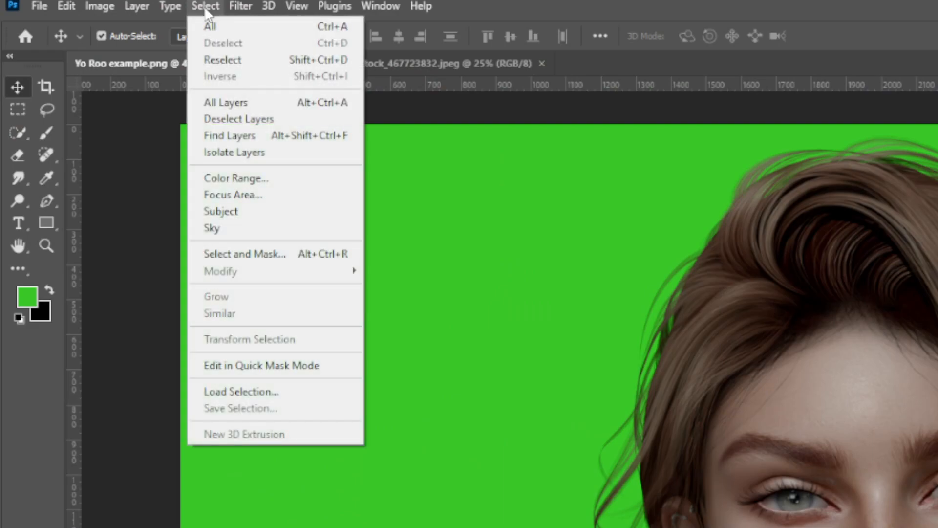
left_click(259, 182)
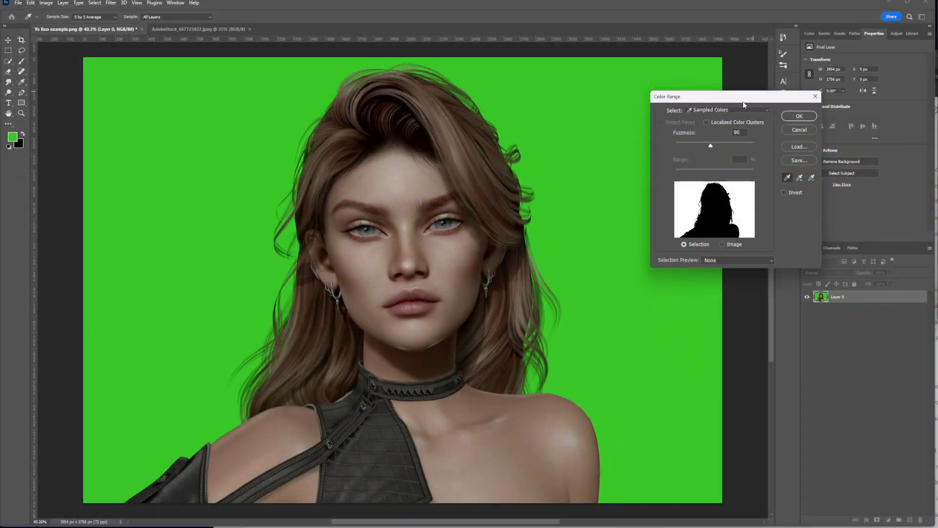
left_click_drag(743, 101, 663, 110)
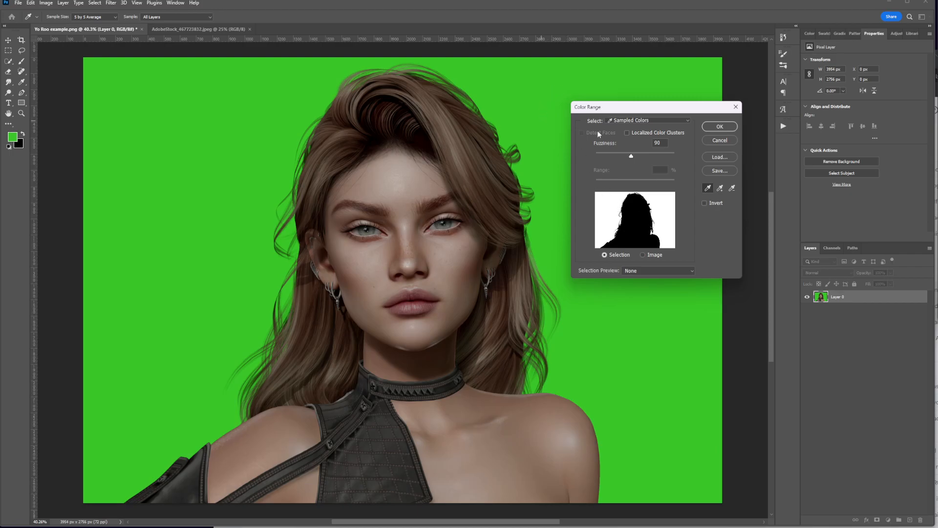
left_click(705, 203)
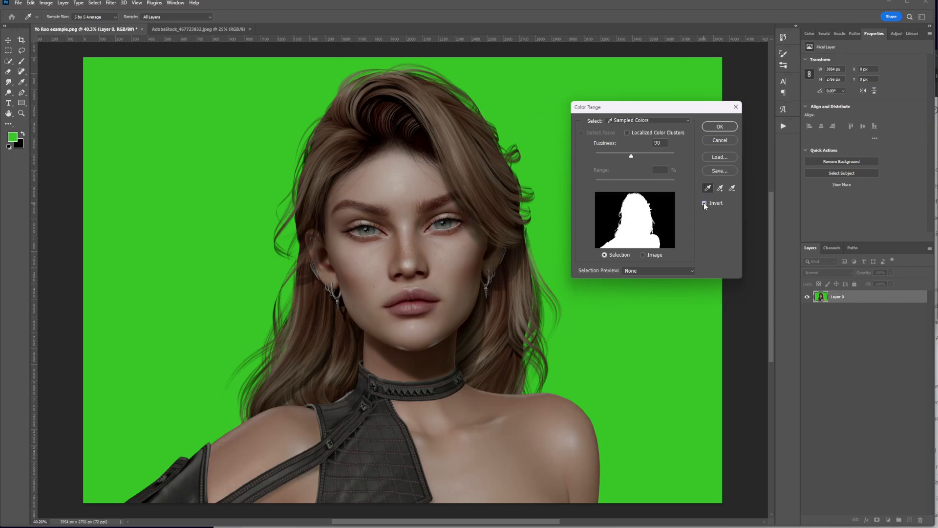
Preview the Color Range selection in Grayscale, and switch the selection preview to Black Matte
left_click(651, 271)
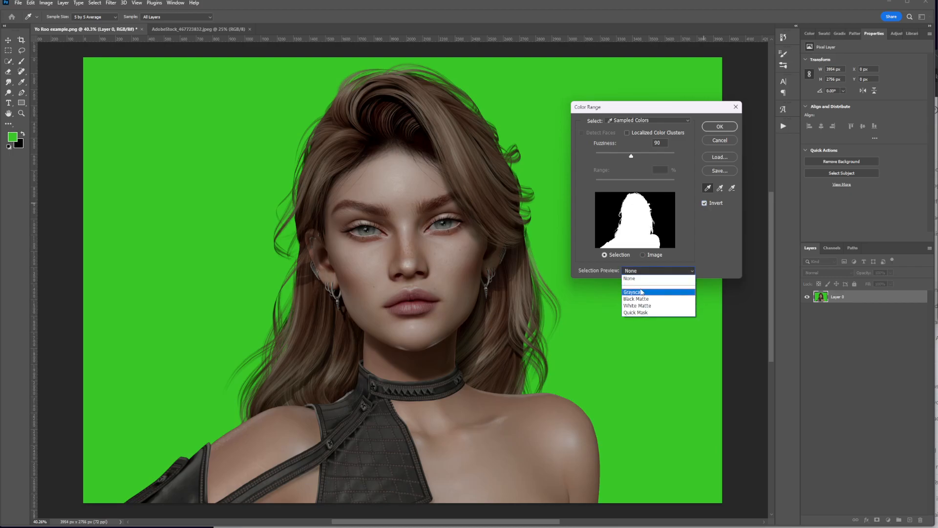
left_click(642, 292)
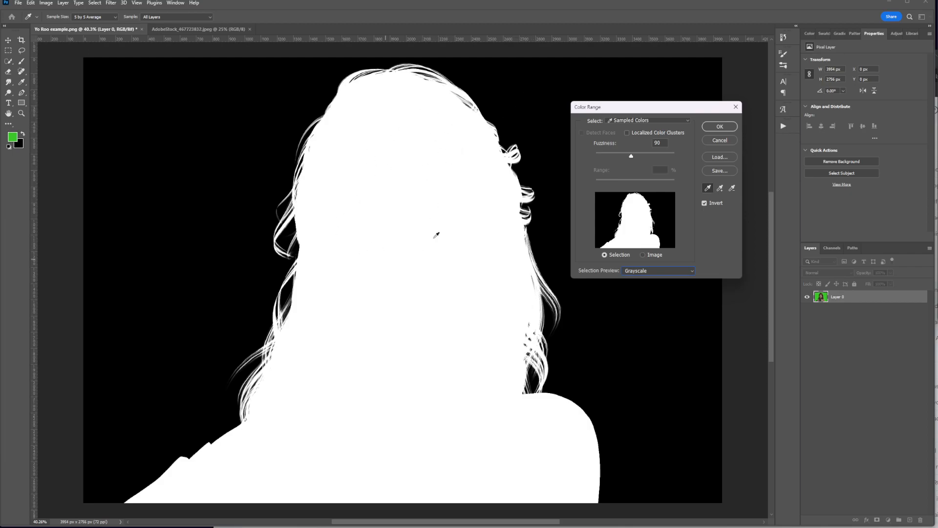
left_click(670, 271)
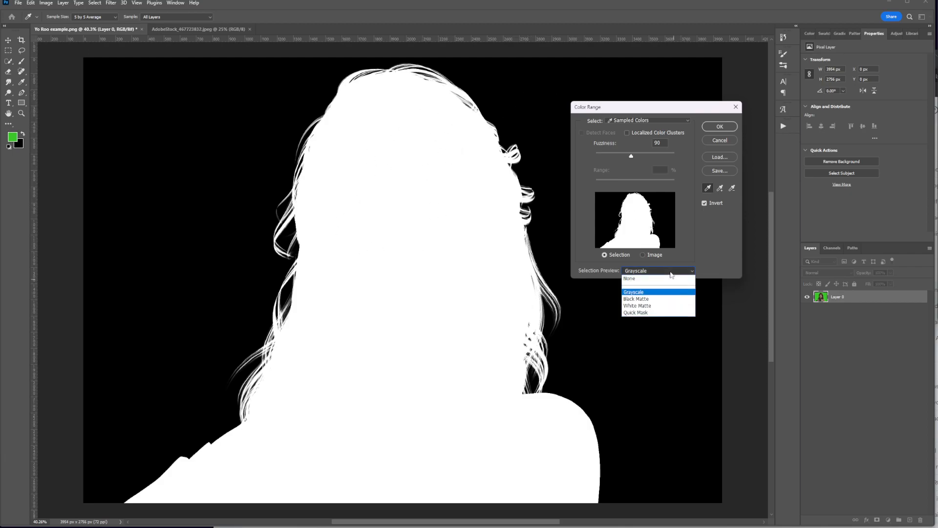
left_click(644, 299)
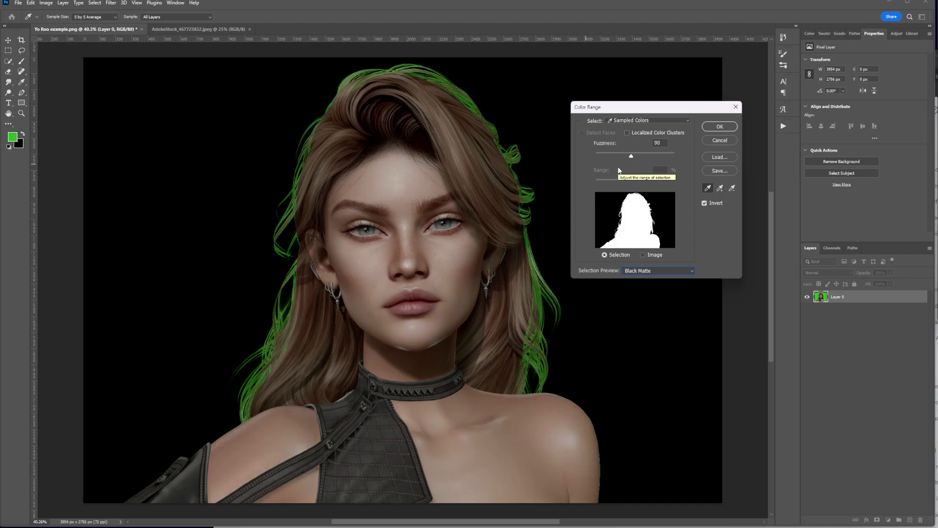
Test a fuzziness of 39, return it to 90, and accept the Color Range selection
left_click_drag(632, 158, 611, 154)
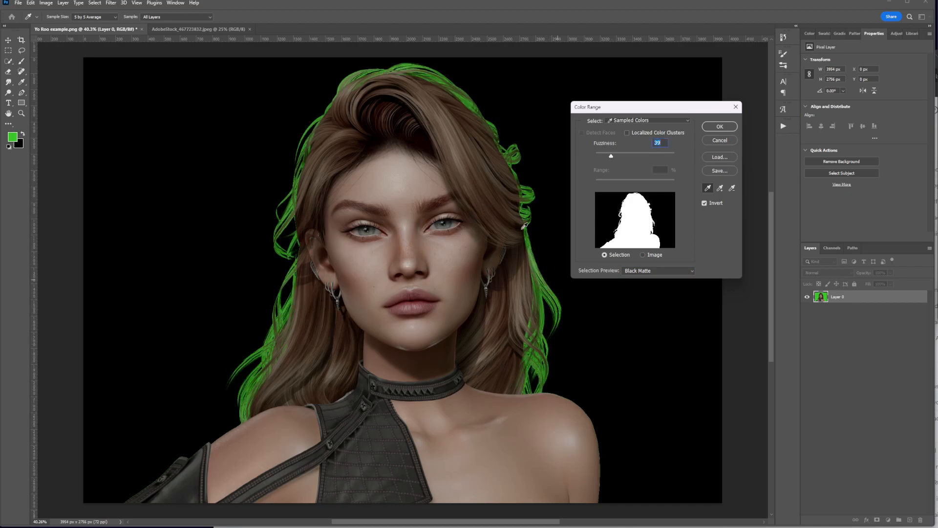
mouse_move(633, 156)
left_mouse_down()
mouse_move(647, 156)
mouse_move(633, 156)
left_mouse_up()
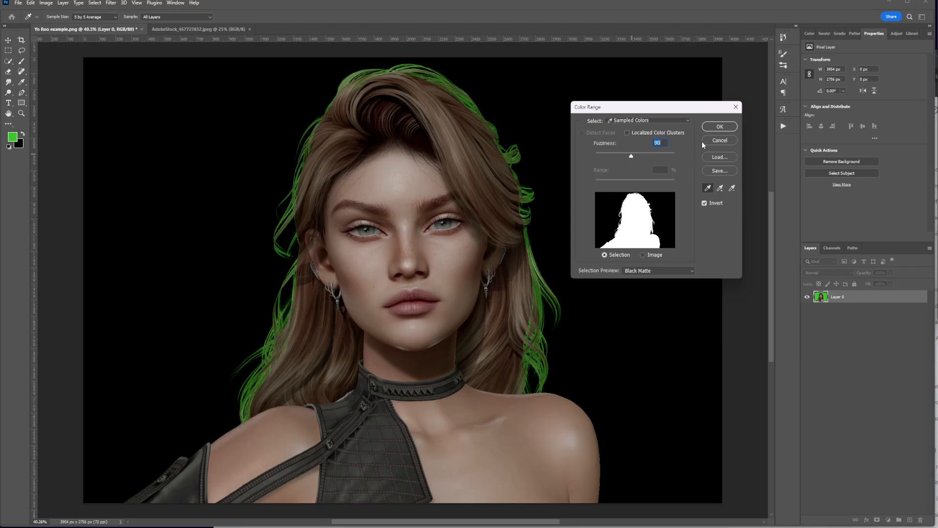
left_click(720, 127)
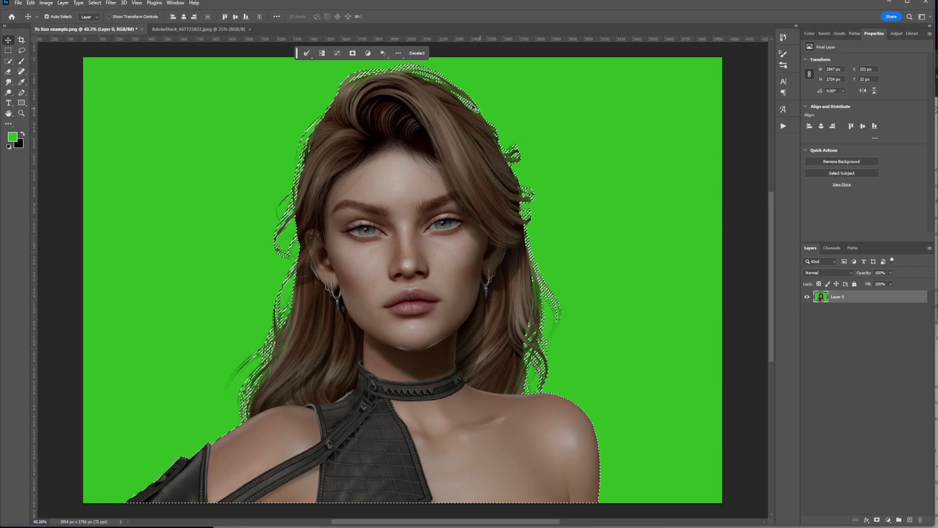
Add a layer mask to Layer 0 from the active selection to hide the green background
scroll(280, 216, "up", 5)
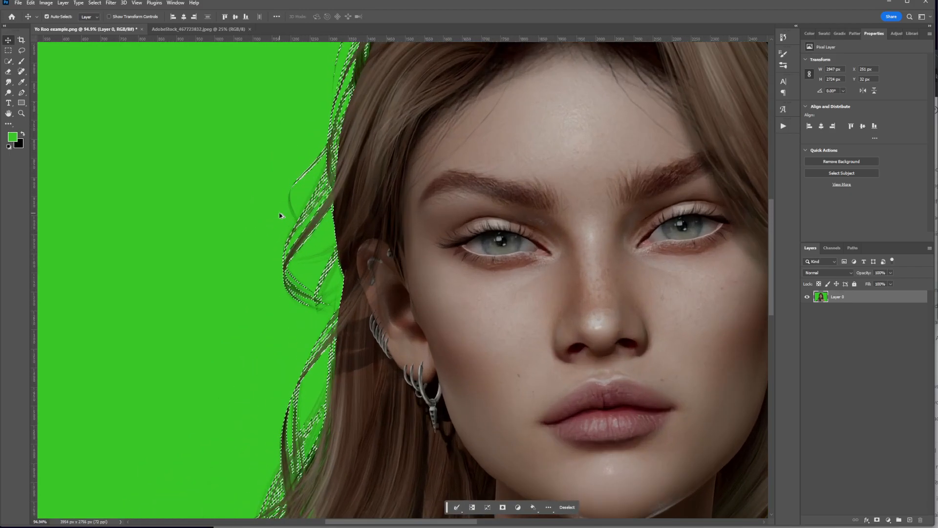
scroll(280, 215, "up", 1)
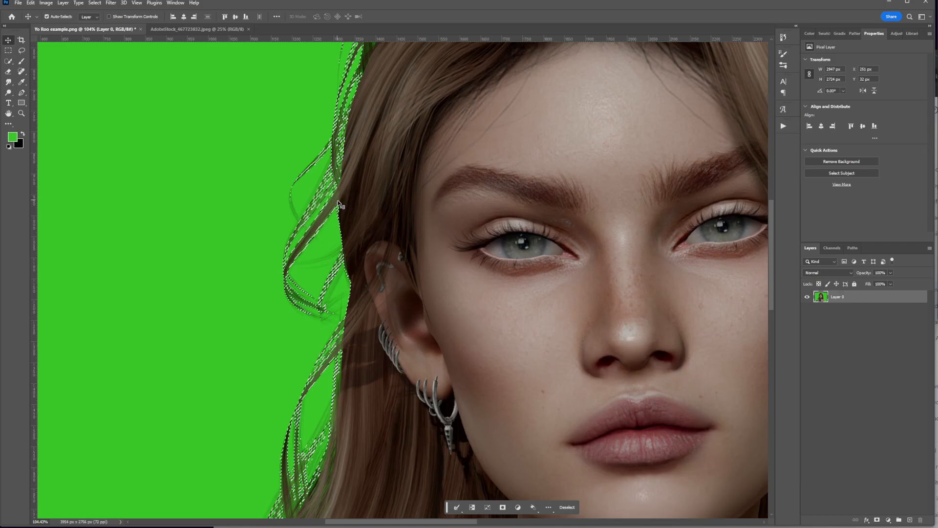
scroll(440, 210, "down", 4)
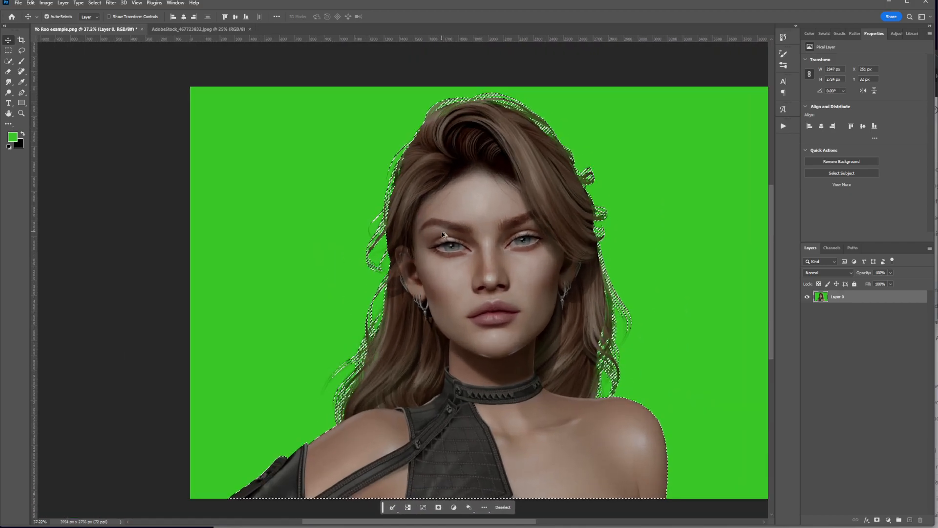
left_click_drag(495, 248, 439, 229)
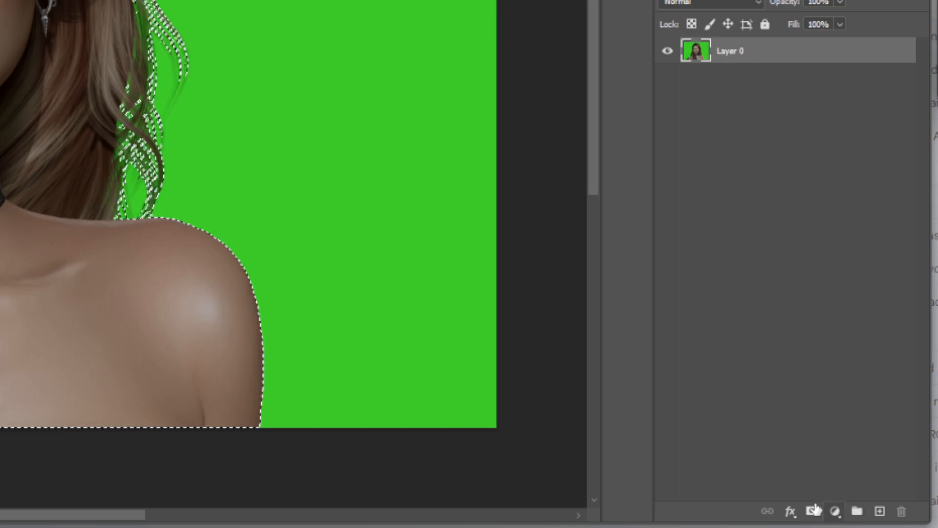
left_click(815, 511)
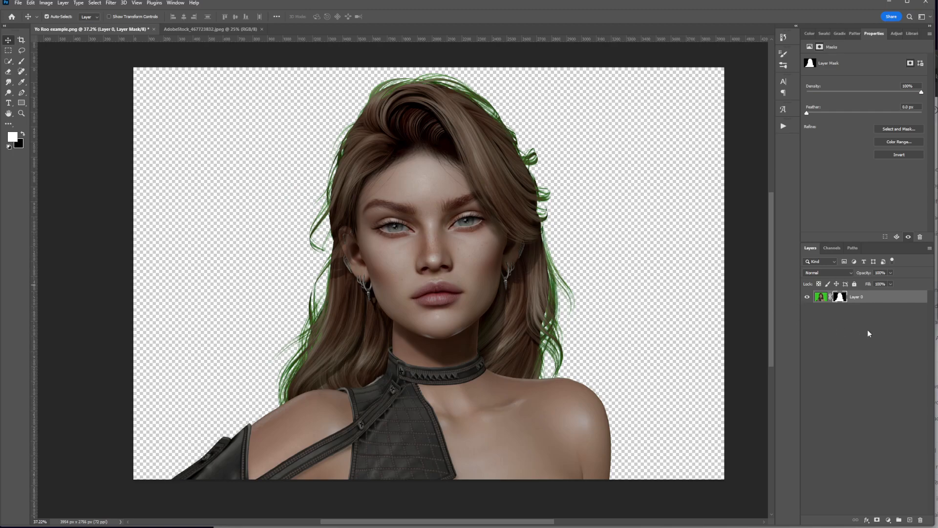
Copy the entire AdobeStock_467723832.jpeg image and paste it into Yo Roo example.png as a new layer
left_click(207, 28)
key("ctrl+a")
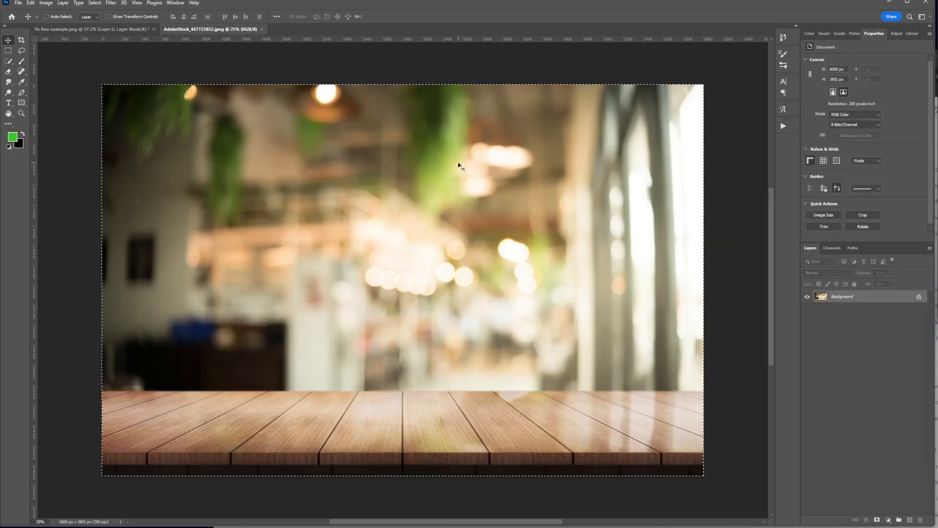
left_click(91, 29)
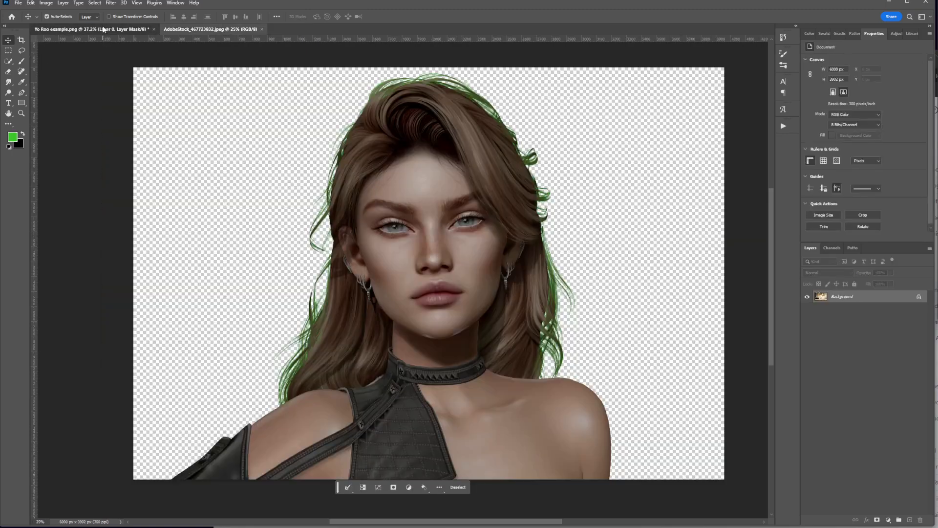
key("ctrl+v")
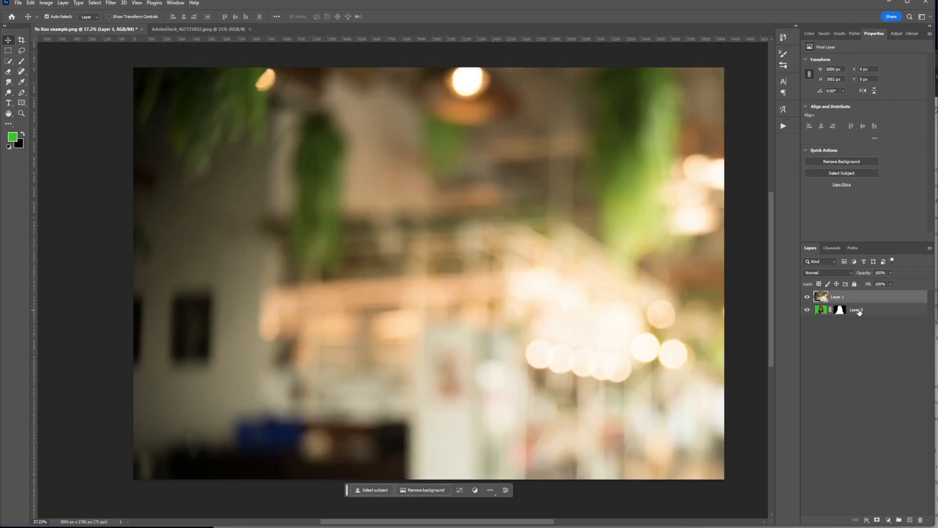
Place the pasted background layer beneath Layer 0 and shift it slightly left and up behind the woman
left_click_drag(851, 297, 853, 318)
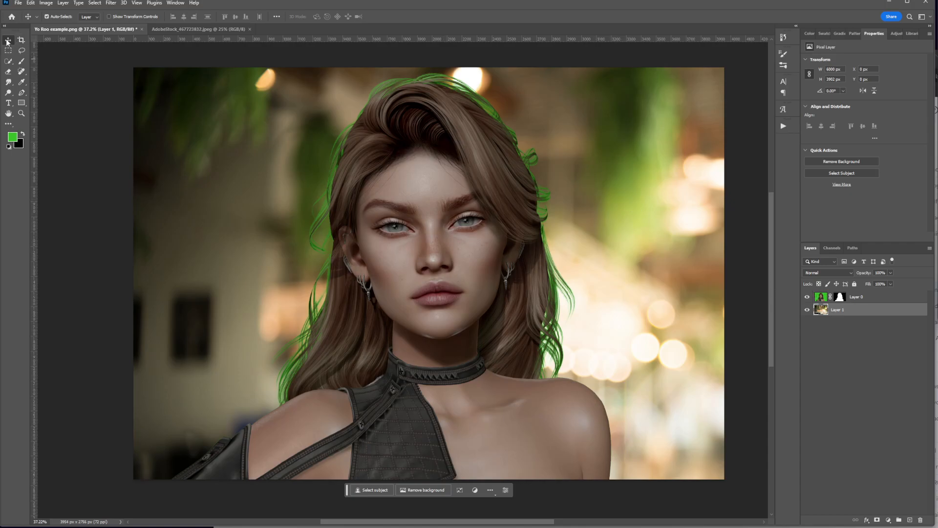
left_click_drag(687, 365, 655, 356)
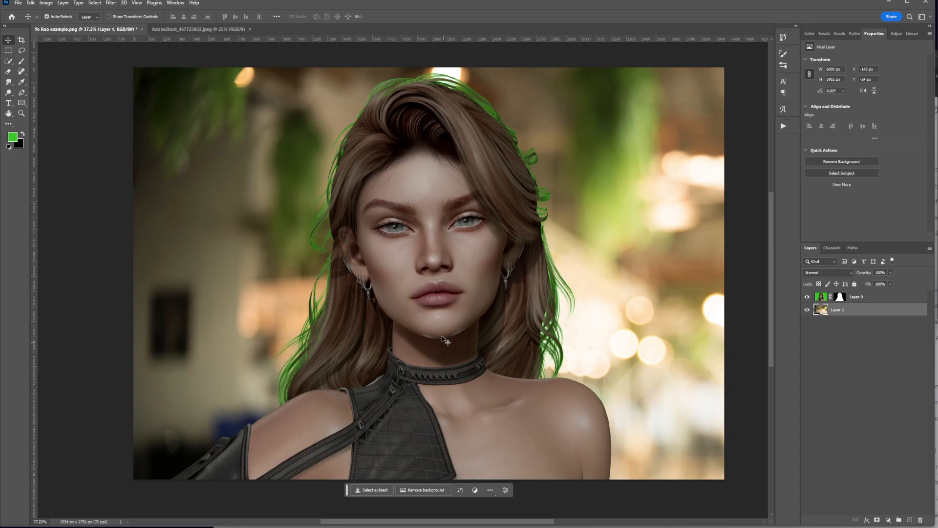
Examine the edges of the cutout along the hair and bare shoulder against the new background
scroll(501, 220, "up", 3)
scroll(491, 223, "down", 3)
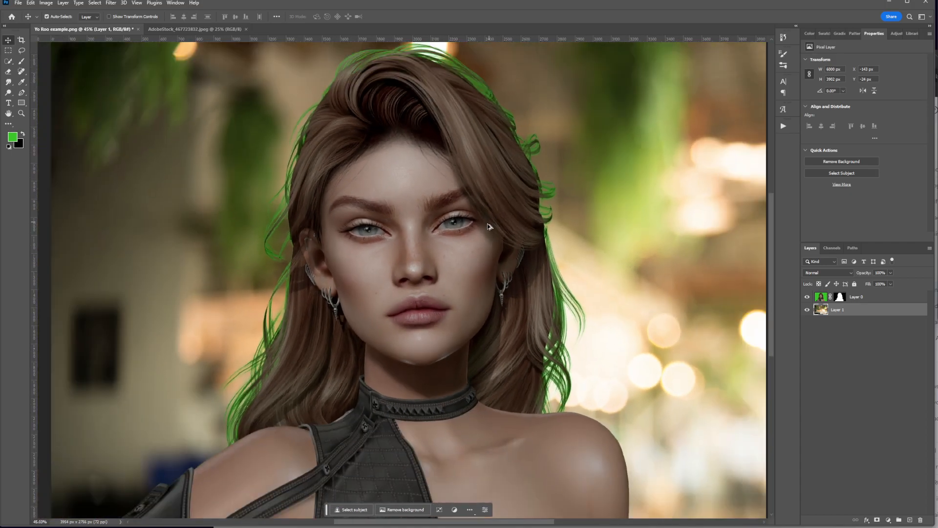
scroll(587, 381, "up", 8)
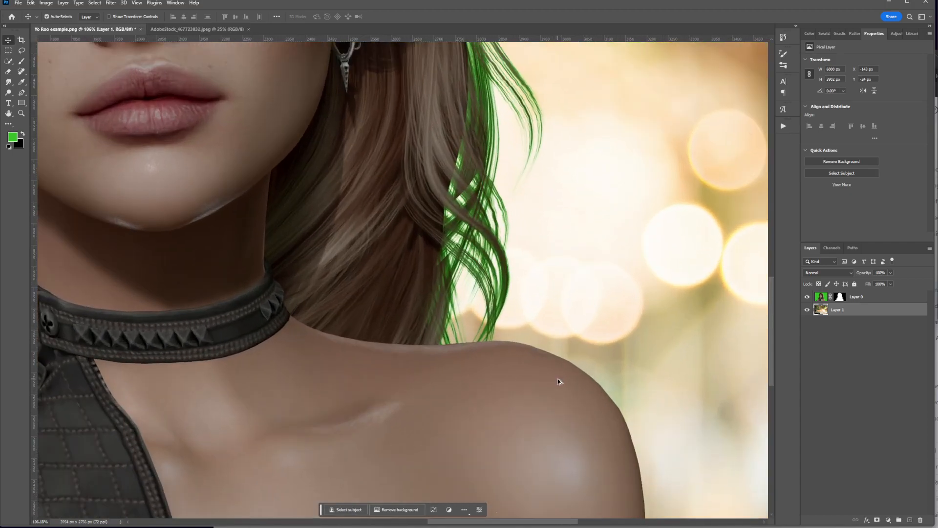
scroll(582, 371, "up", 3)
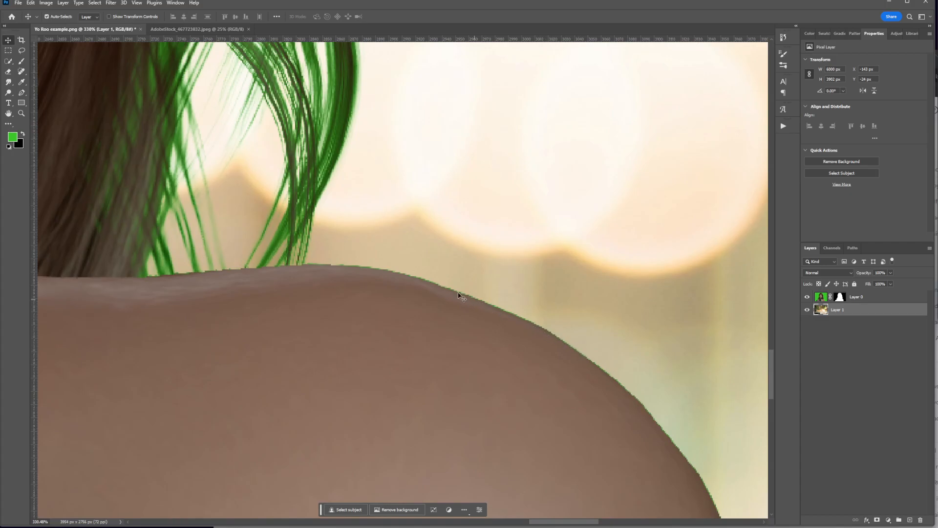
scroll(274, 282, "down", 6)
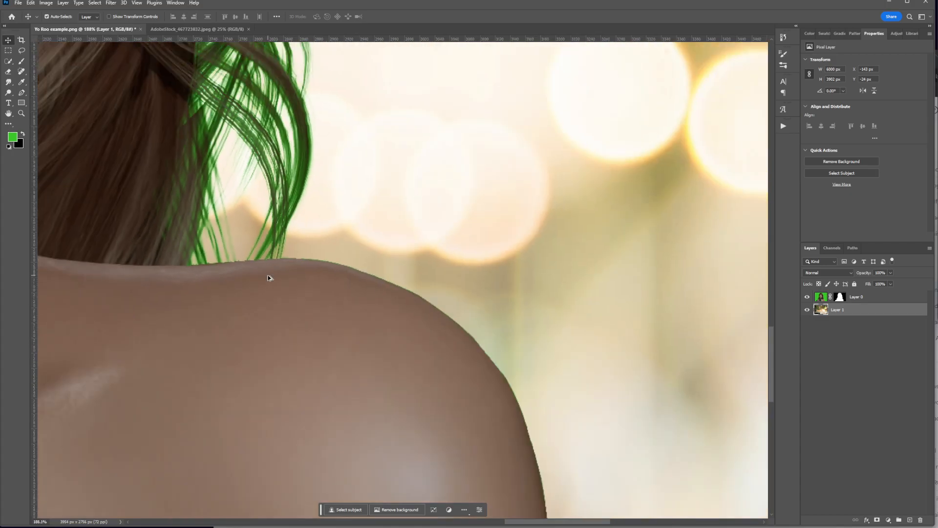
scroll(427, 342, "down", 4)
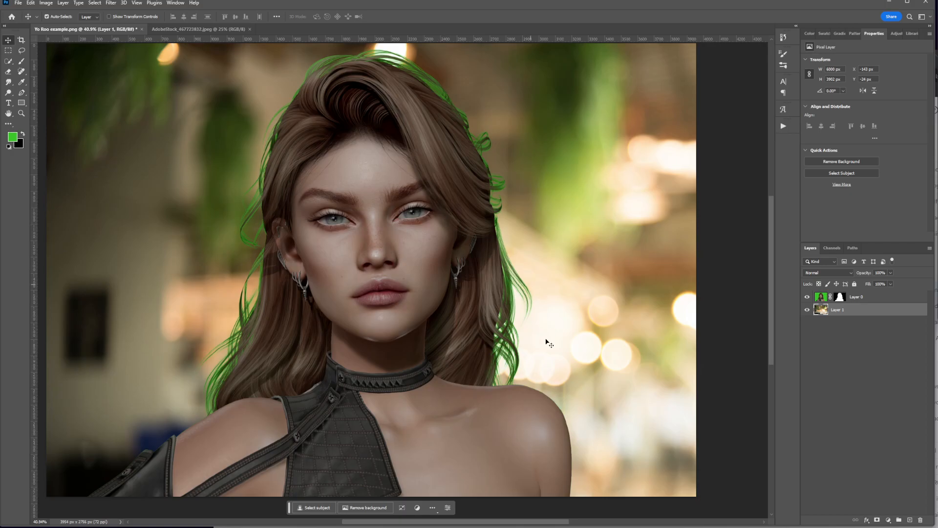
scroll(626, 417, "up", 8)
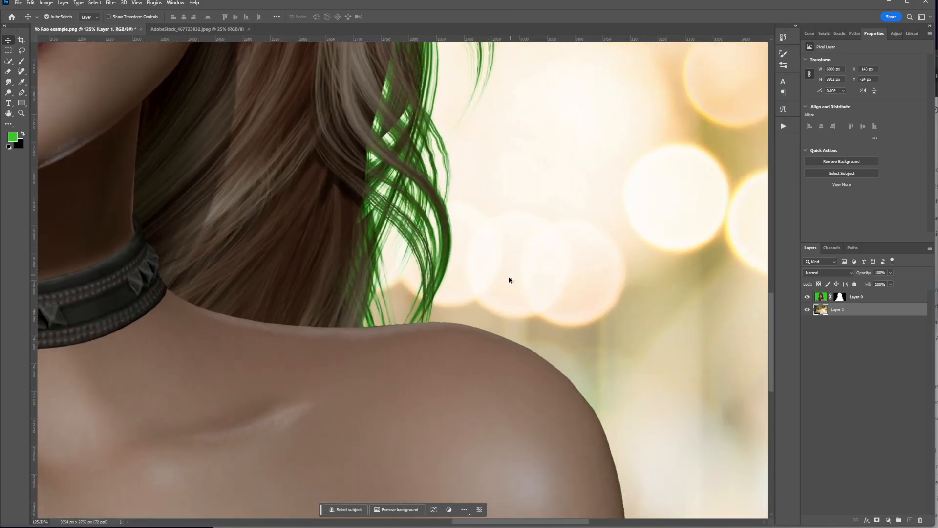
scroll(511, 279, "down", 6)
left_click_drag(397, 226, 487, 197)
scroll(631, 302, "up", 4)
left_click_drag(574, 328, 490, 299)
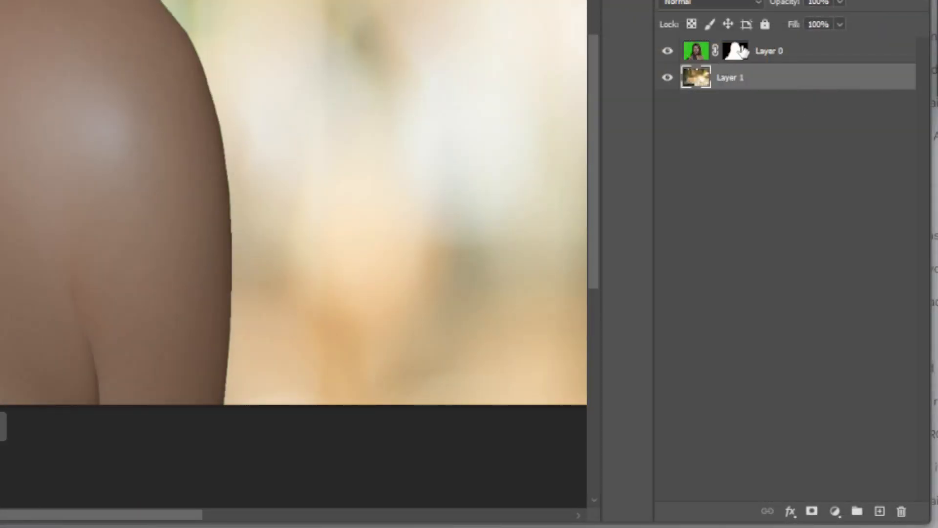
Select the layer mask of Layer 0 and open it for refinement in Select and Mask
left_click(699, 57)
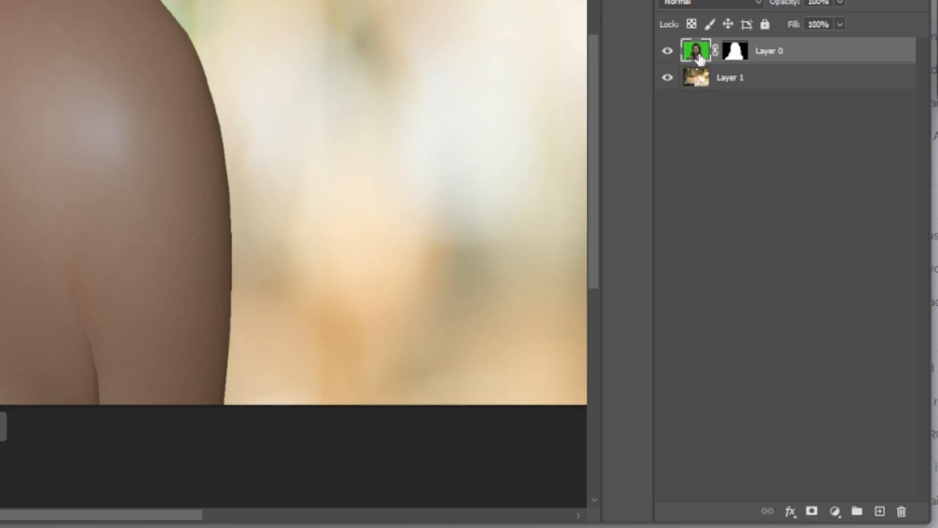
left_click(735, 56)
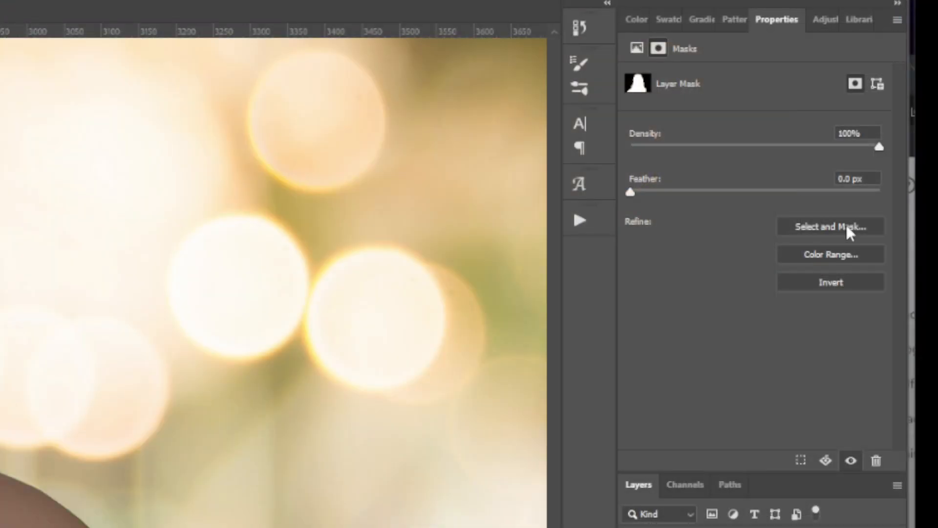
left_click(847, 228)
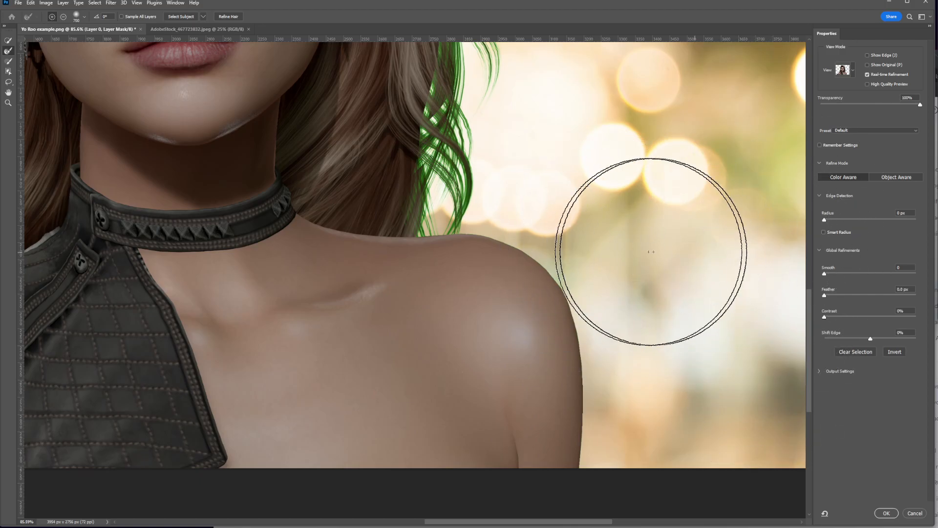
Smooth and soften the cutout edge along the bare shoulder by setting Smooth to 9 and Feather to 1.4 px
scroll(555, 272, "up", 2)
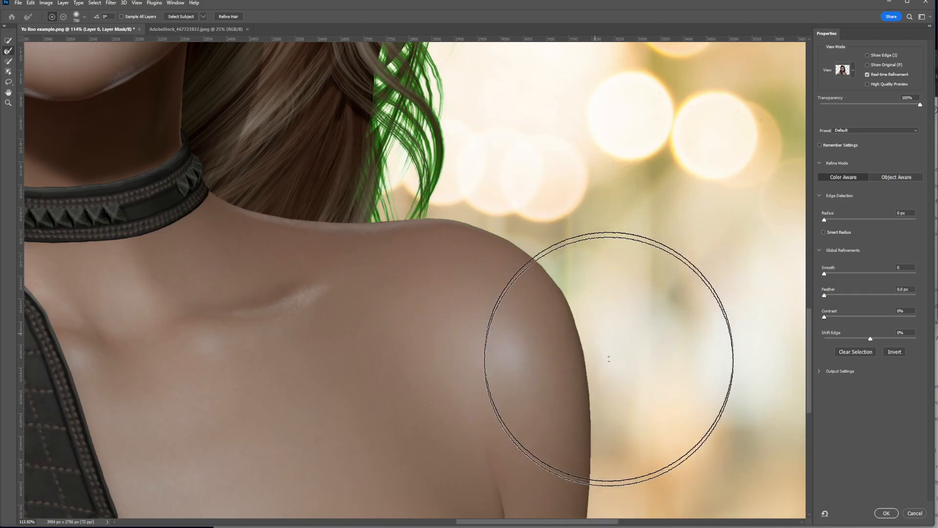
left_click_drag(825, 274, 829, 276)
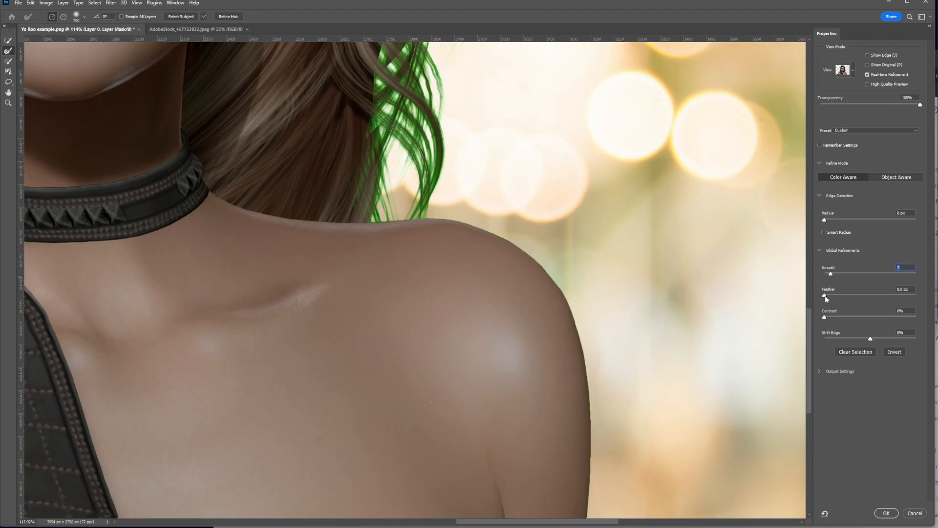
left_click_drag(825, 296, 831, 297)
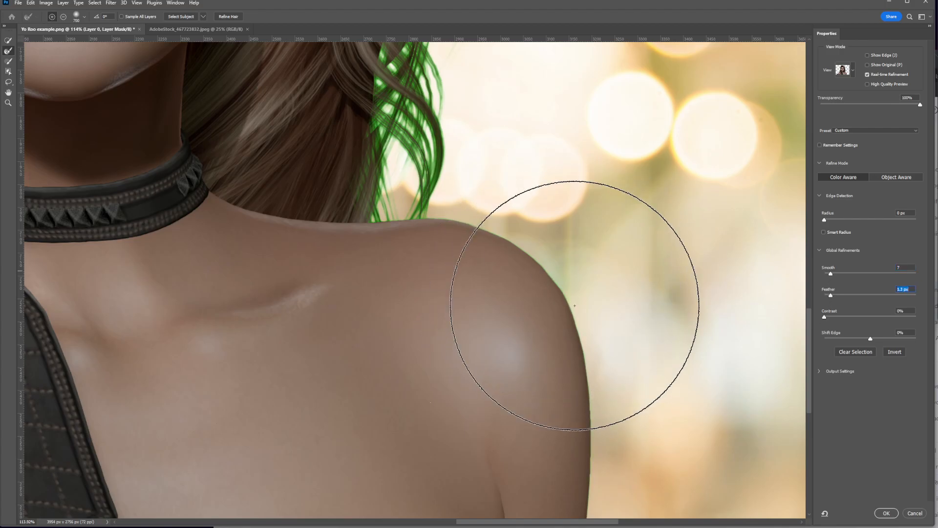
left_click_drag(831, 274, 818, 275)
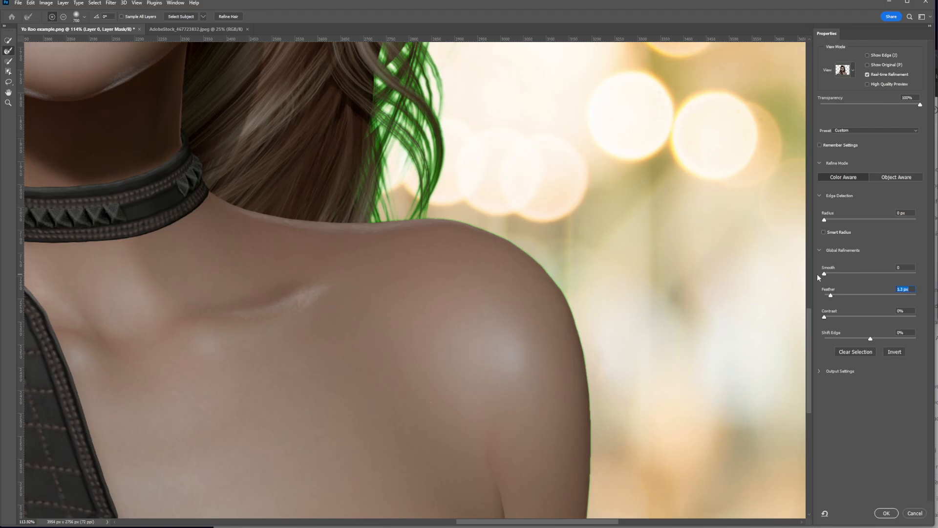
left_click(825, 274)
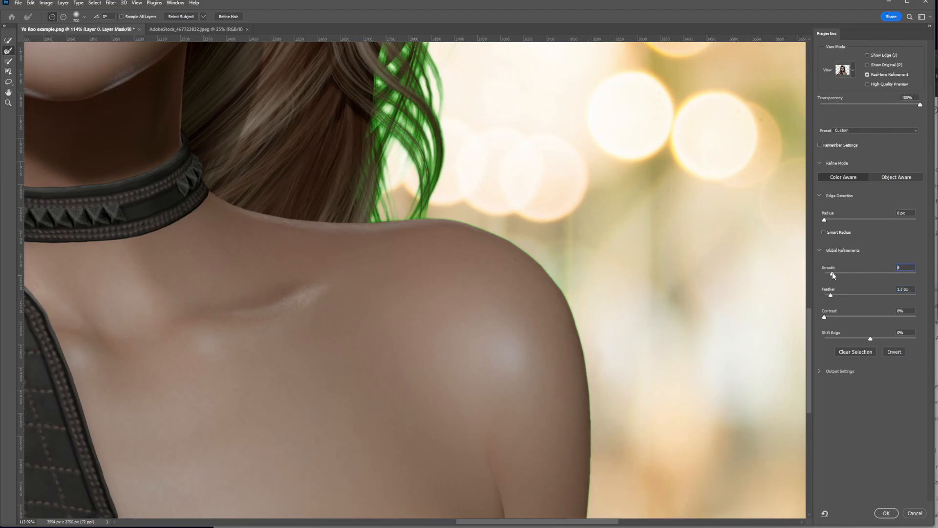
left_click_drag(830, 295, 831, 296)
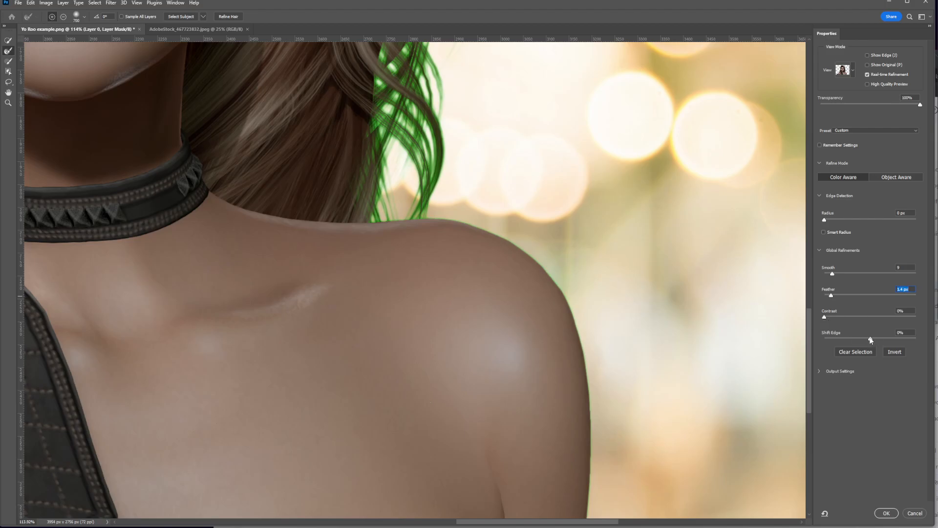
Try small Shift Edge adjustments and apply the Select and Mask refinement to Layer 0's mask
left_click_drag(870, 340, 870, 340)
left_click_drag(868, 339, 869, 340)
key("alt")
left_click(886, 513)
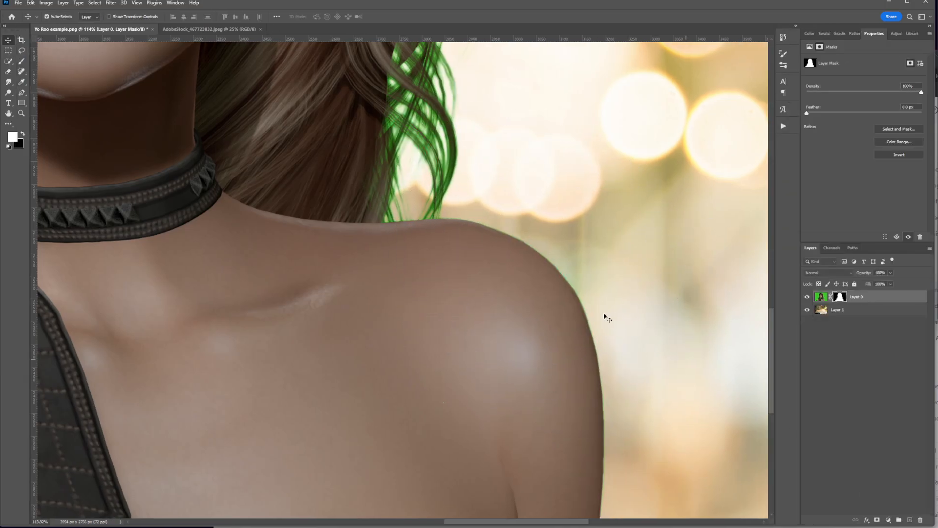
Open the Minimum filter for Layer 0's mask and move its dialog clear of the shoulder edge
scroll(515, 229, "up", 6)
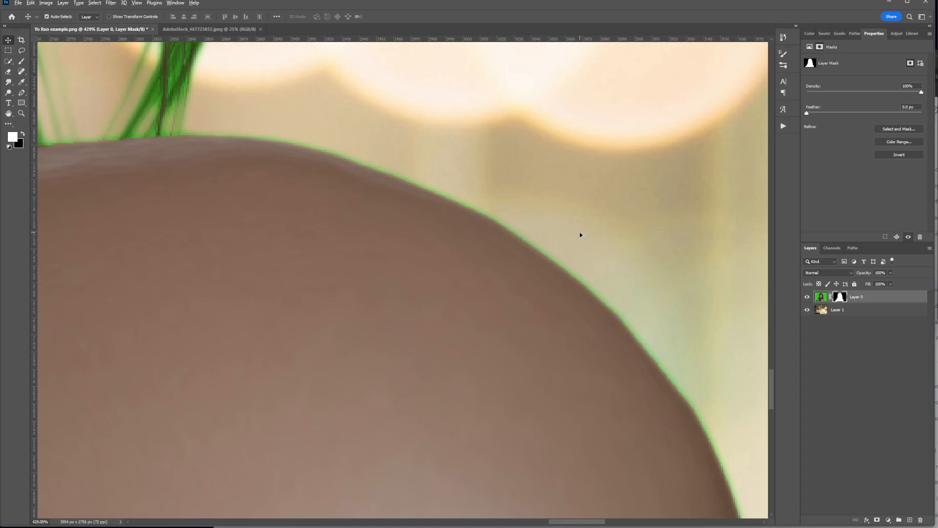
scroll(582, 234, "down", 3)
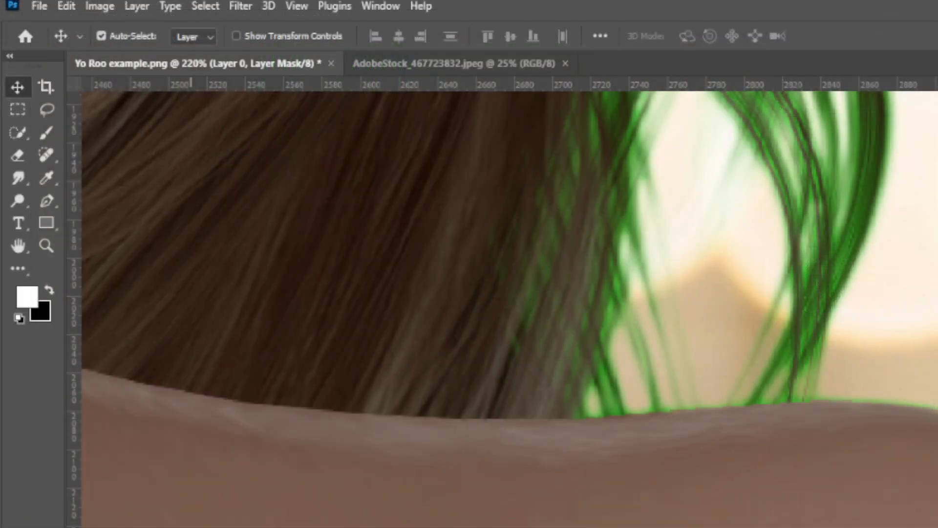
left_click(242, 6)
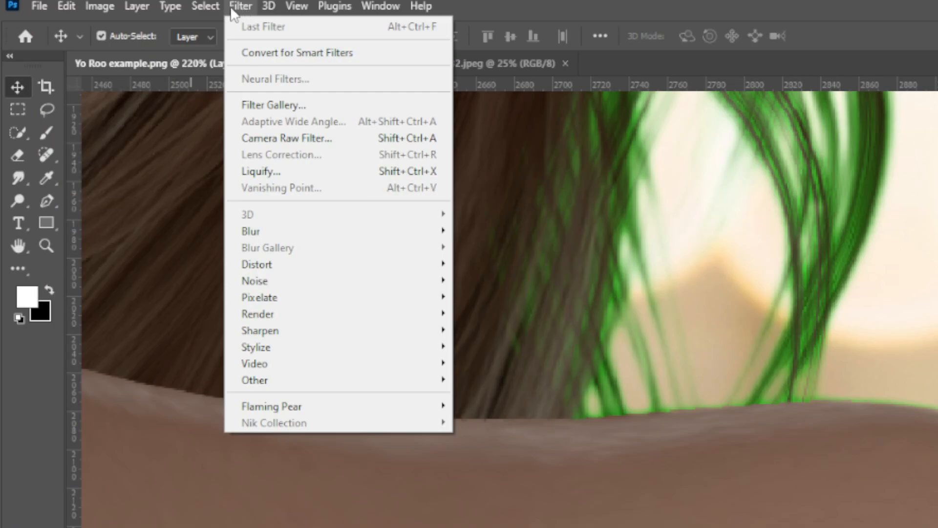
mouse_move(205, 10)
mouse_move(242, 7)
mouse_move(303, 386)
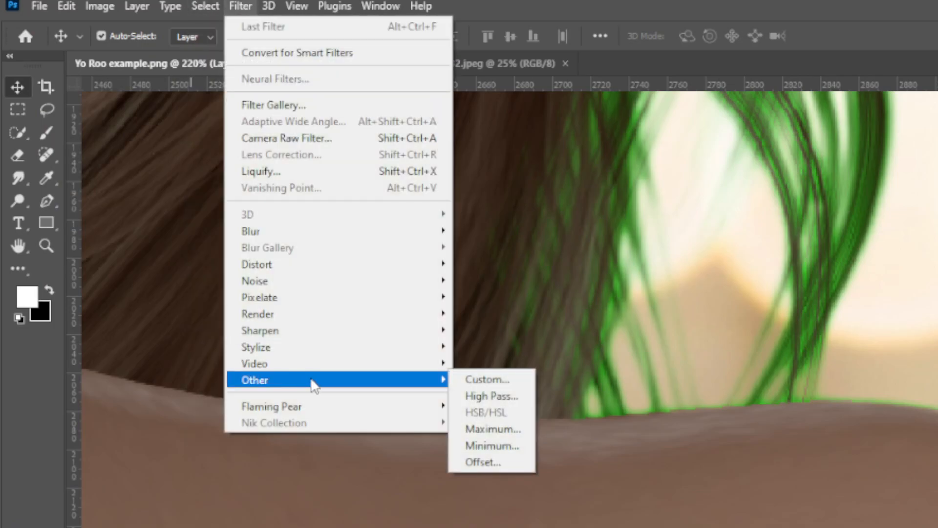
left_click(497, 452)
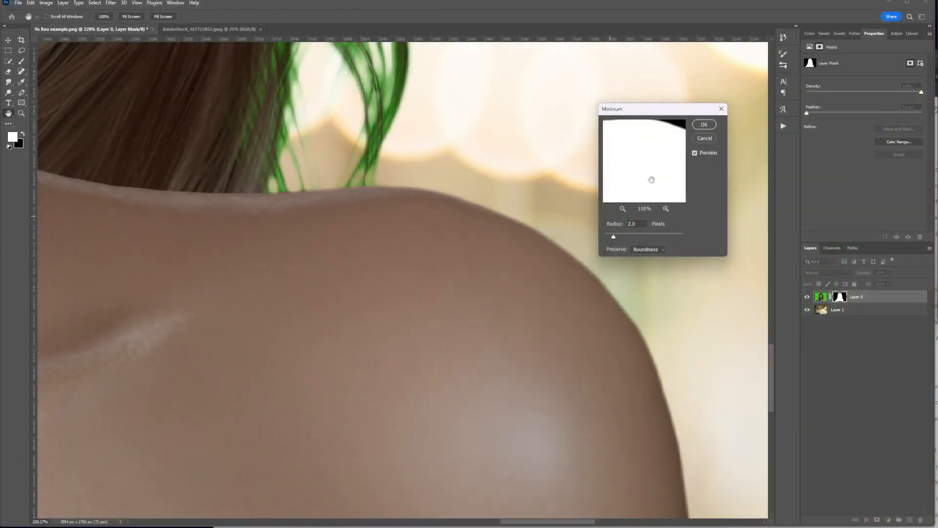
left_click_drag(646, 112, 633, 94)
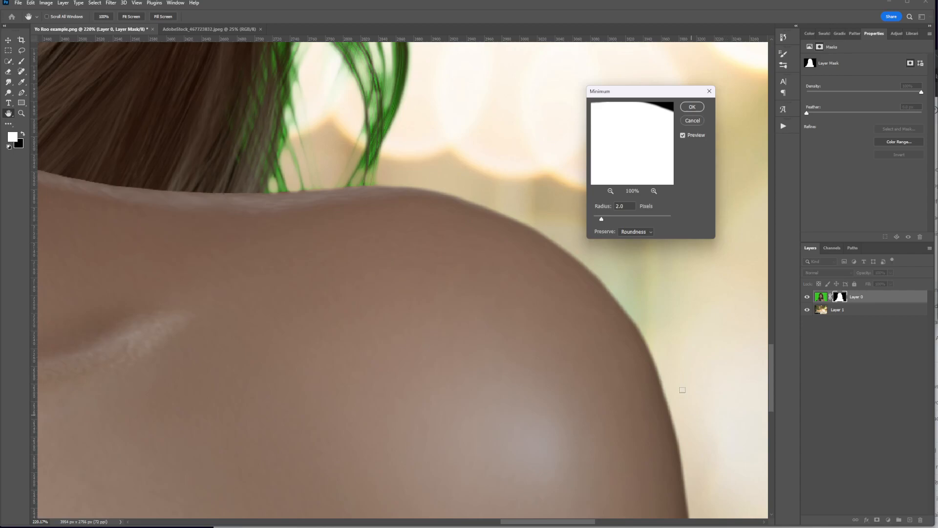
Compare different Minimum radii and apply the filter to the mask at 2.0 pixels with Roundness preserved
key("alt")
left_click(614, 219)
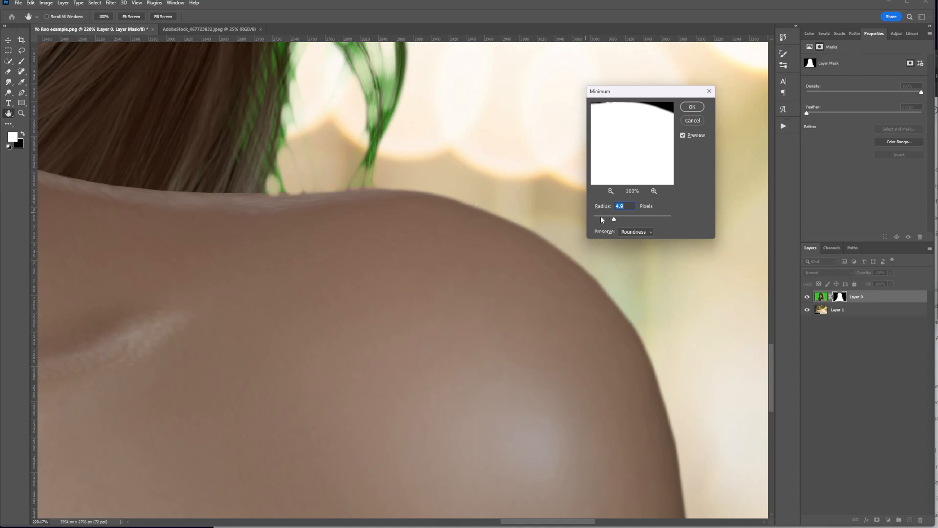
left_click_drag(600, 218, 597, 221)
left_click(598, 220)
key("Up")
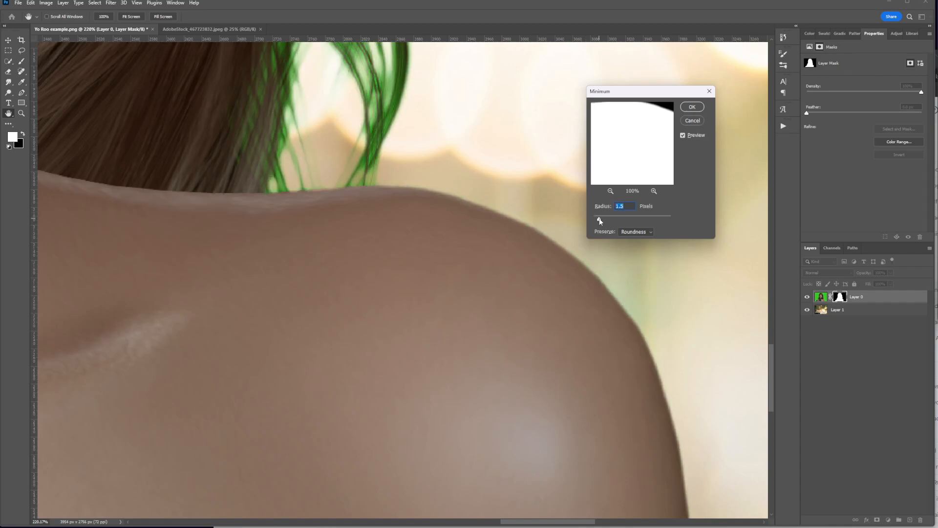
left_click_drag(599, 221, 601, 219)
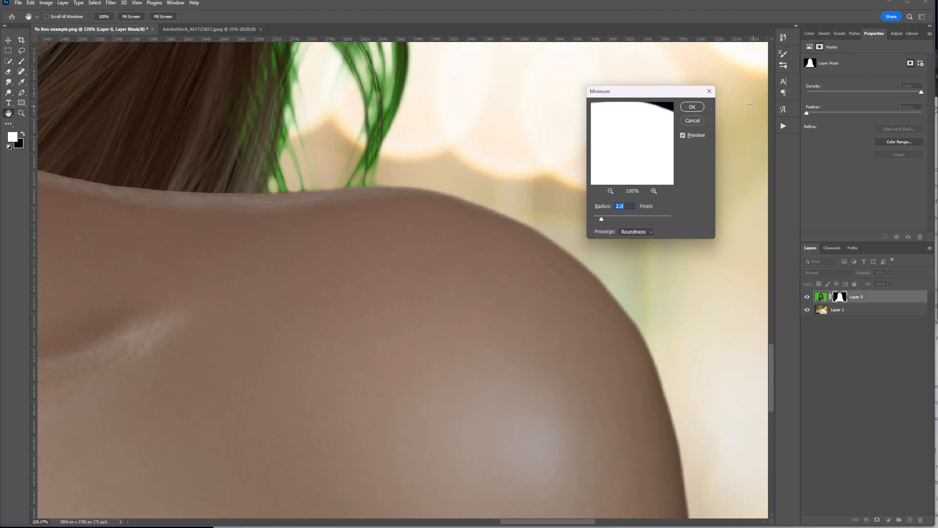
left_click(692, 107)
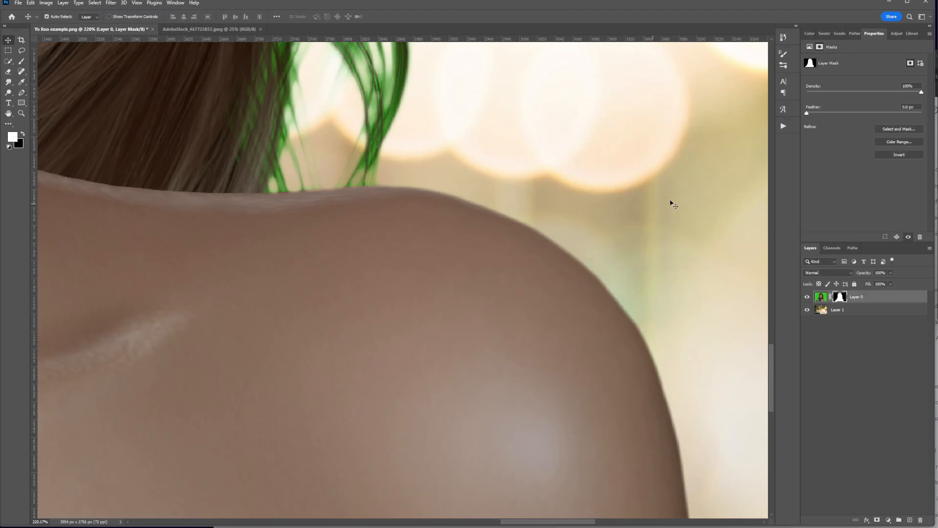
Examine the contracted mask edge along the bare shoulder, the opposite shoulder and the leather sleeve
scroll(676, 198, "down", 5)
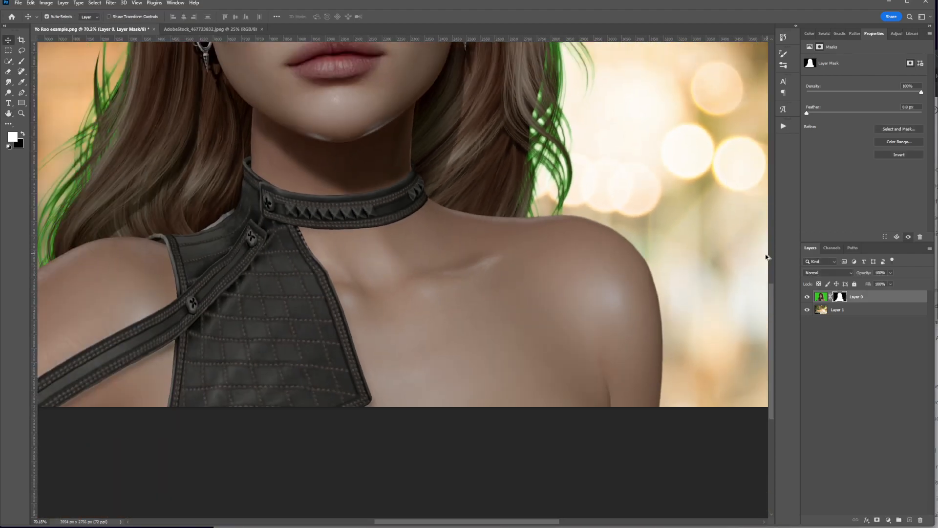
scroll(718, 306, "up", 8)
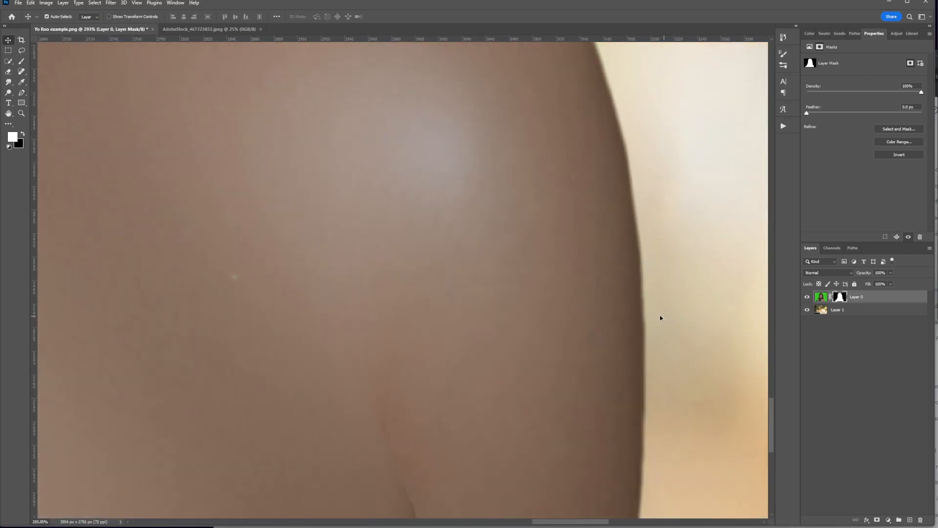
scroll(647, 304, "down", 7)
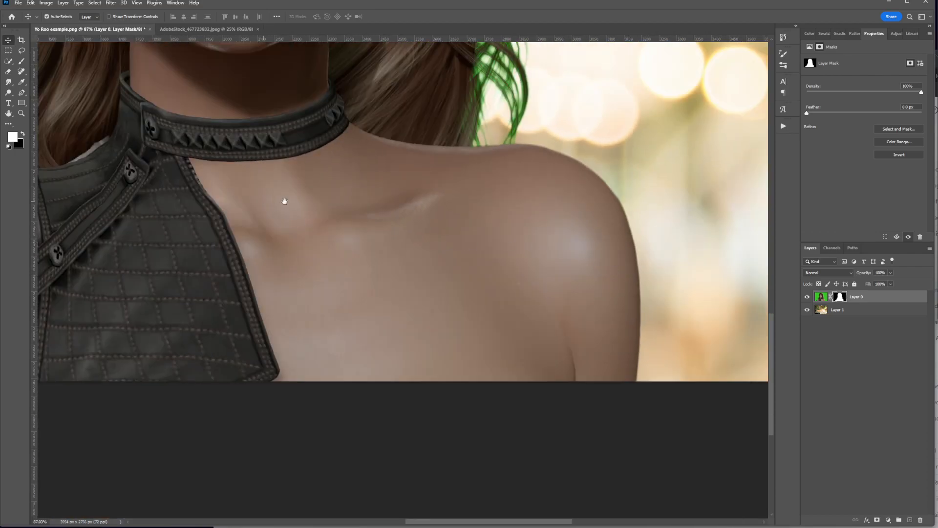
left_click_drag(269, 201, 645, 209)
scroll(184, 248, "up", 4)
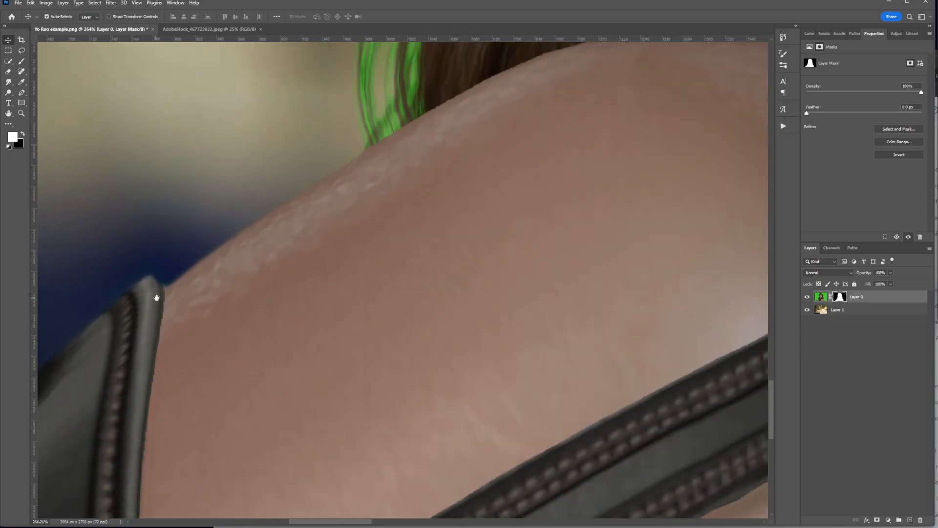
scroll(248, 282, "up", 2)
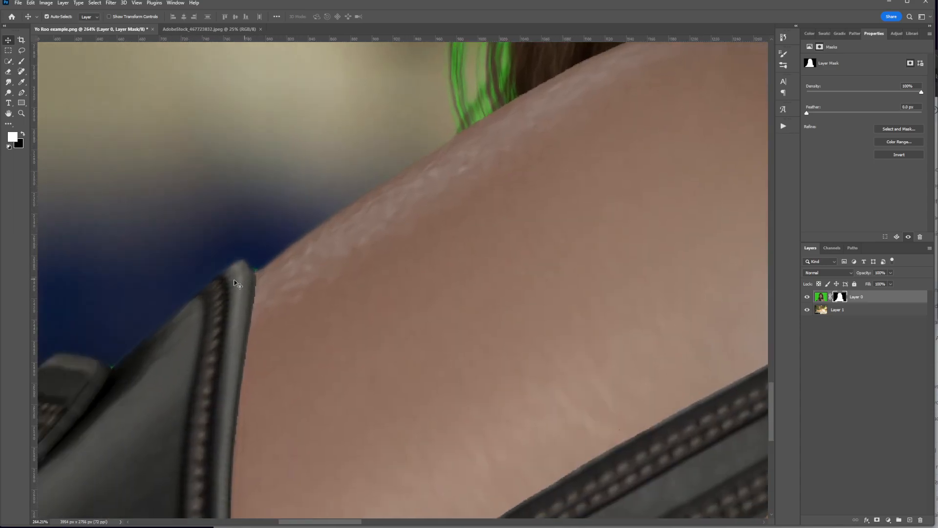
scroll(178, 273, "down", 3)
scroll(179, 272, "down", 2)
scroll(427, 266, "up", 3)
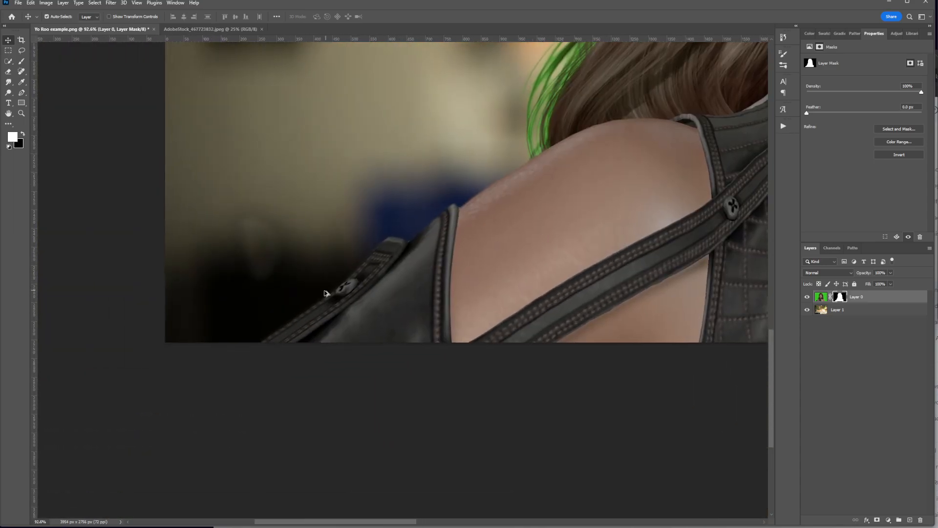
scroll(341, 284, "up", 2)
scroll(341, 284, "down", 2)
scroll(379, 256, "down", 4)
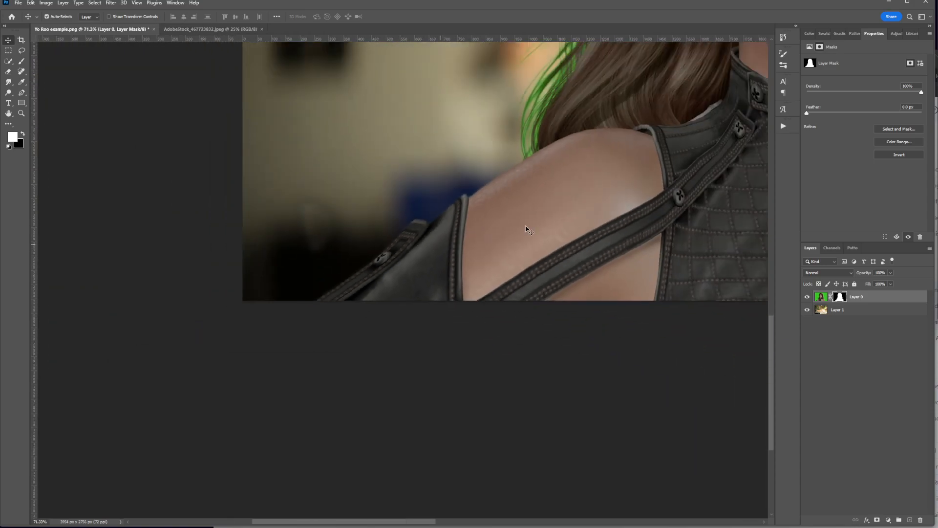
Examine the hair edges and the overall cutout against the blurred café background
left_click_drag(393, 256, 313, 294)
scroll(457, 196, "down", 4)
scroll(624, 228, "up", 1)
scroll(624, 228, "up", 4)
scroll(463, 293, "down", 2)
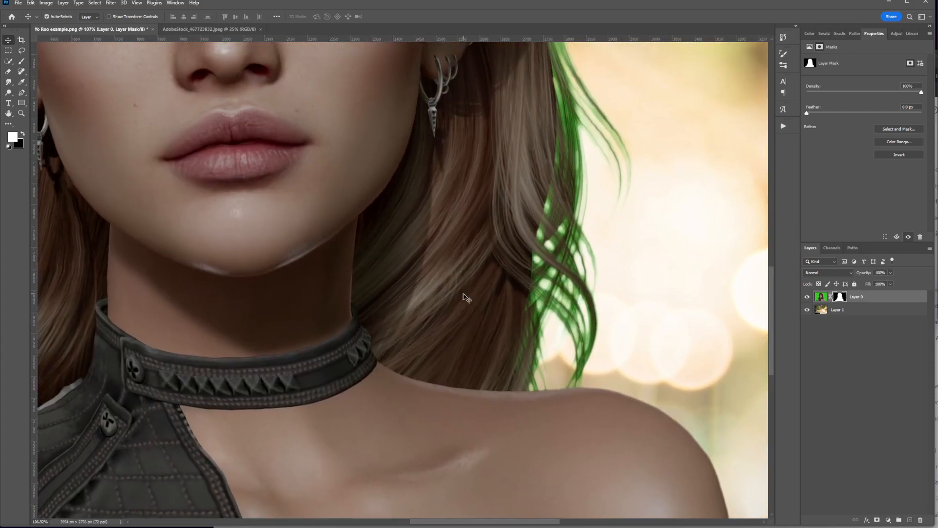
scroll(486, 255, "down", 1)
scroll(487, 255, "down", 2)
scroll(439, 245, "up", 1)
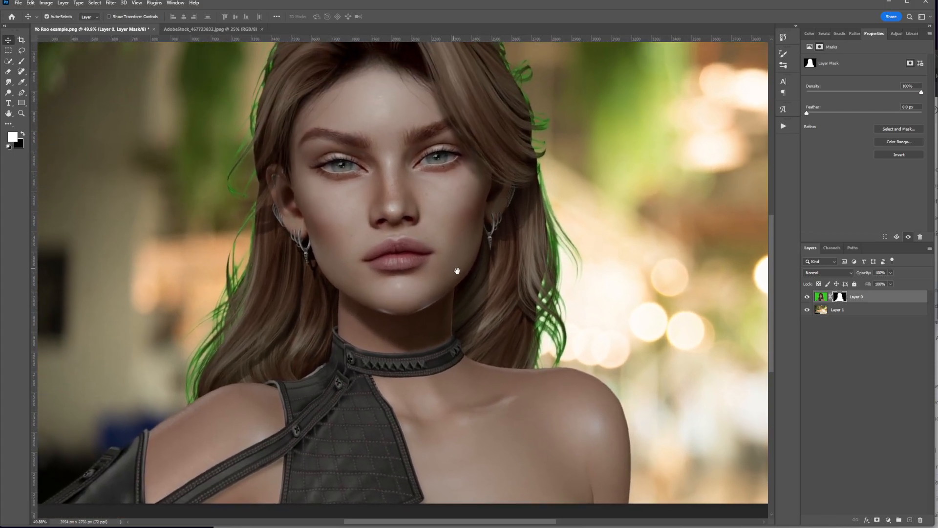
scroll(393, 231, "down", 1)
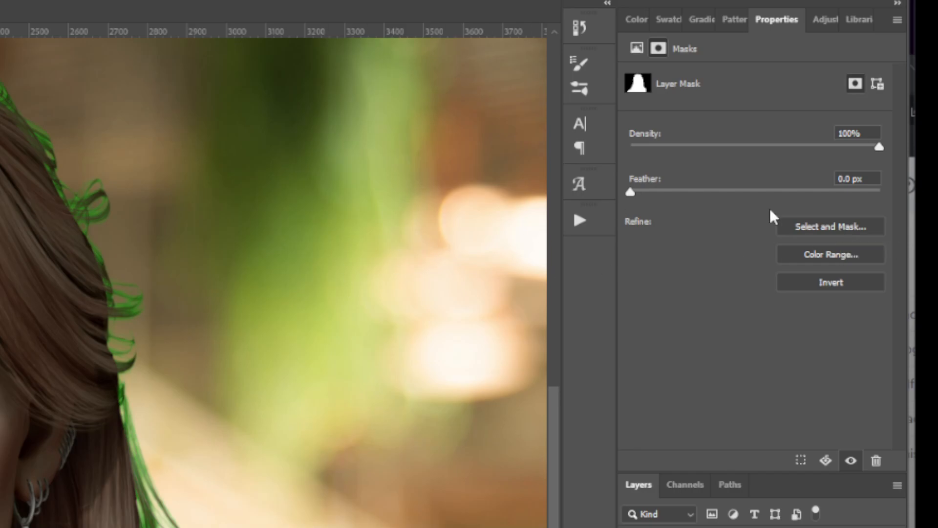
Open Layer 0's mask in Select and Mask and enlarge the loose hair strands beside the temple to 200%
left_click(801, 224)
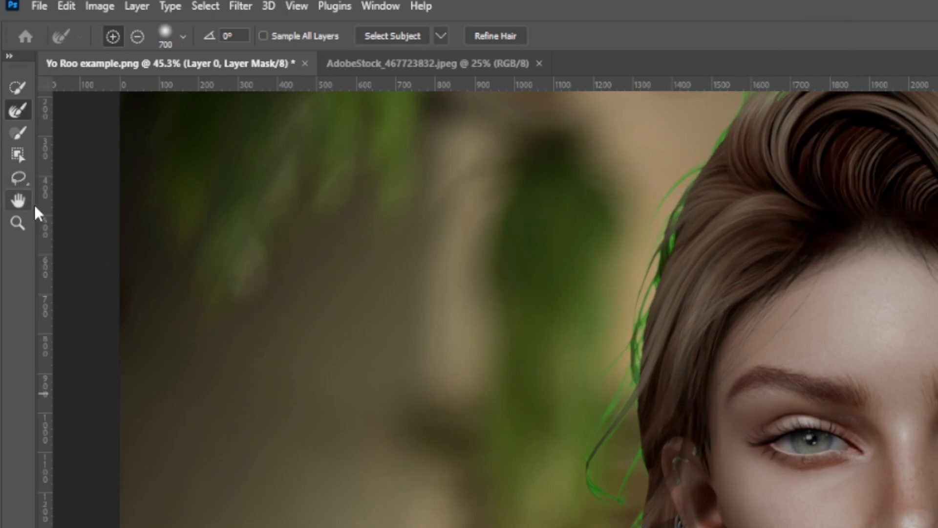
left_click(17, 223)
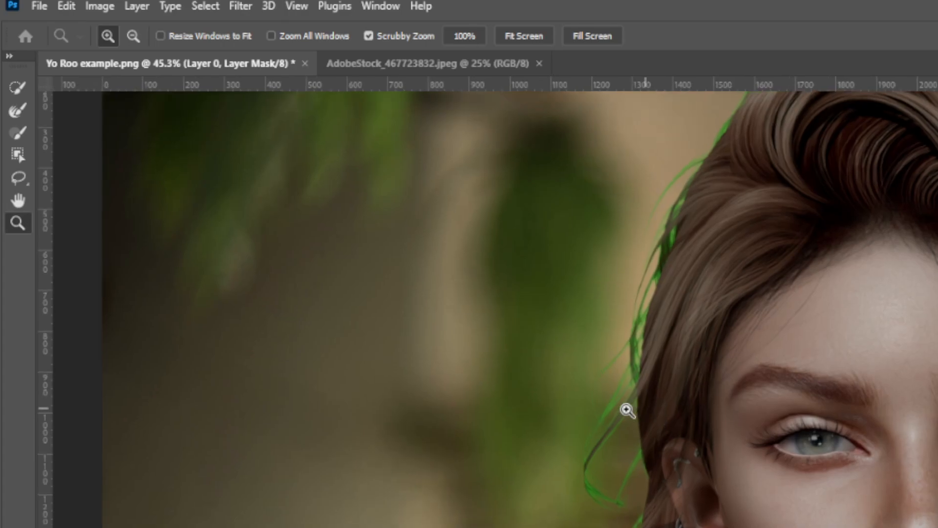
left_click(632, 408)
left_click(613, 410)
left_click(612, 406)
left_click(588, 453)
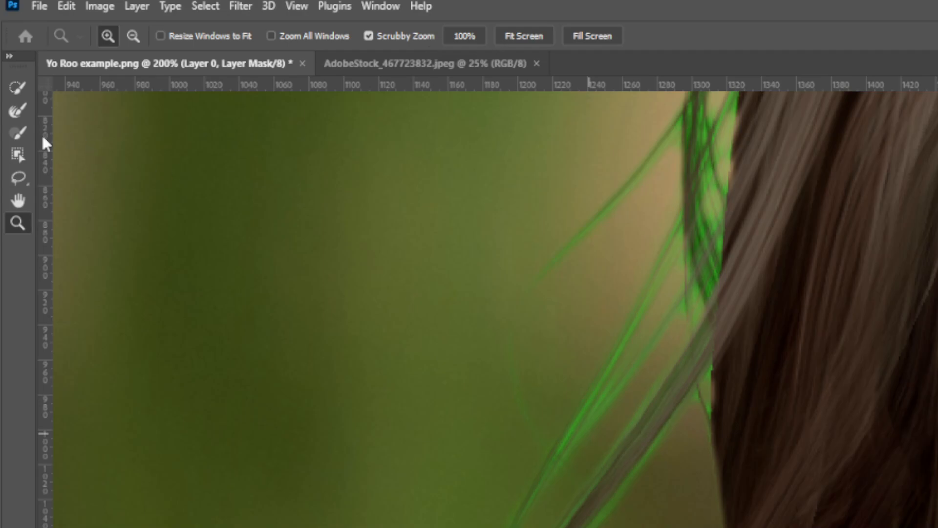
Refine the mask around the loose hair strands beside the temple with the Refine Edge Brush and Refine Hair
left_click(15, 115)
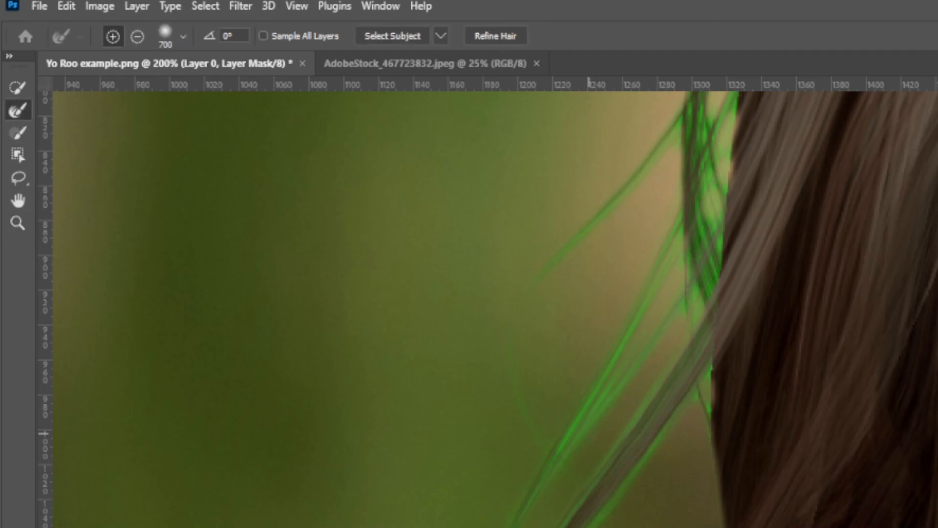
left_click(496, 37)
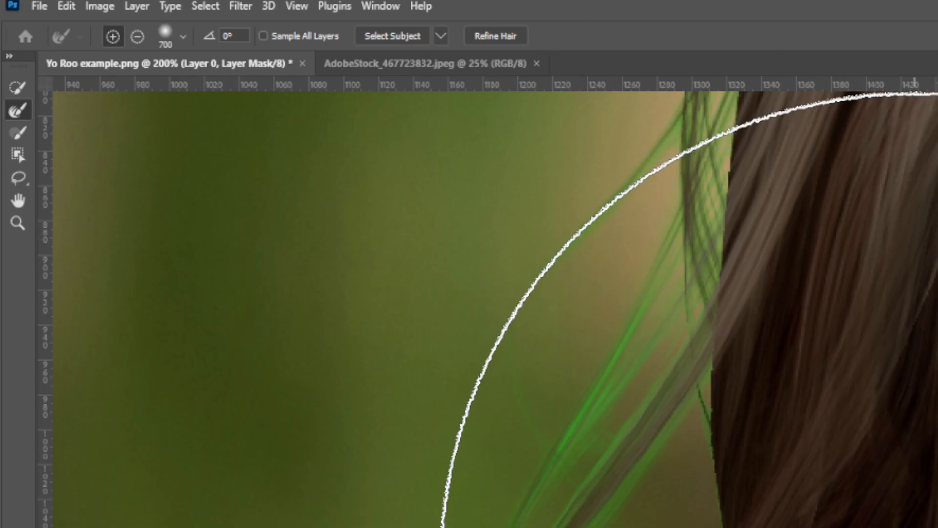
key("alt")
scroll(845, 523, "up", 1)
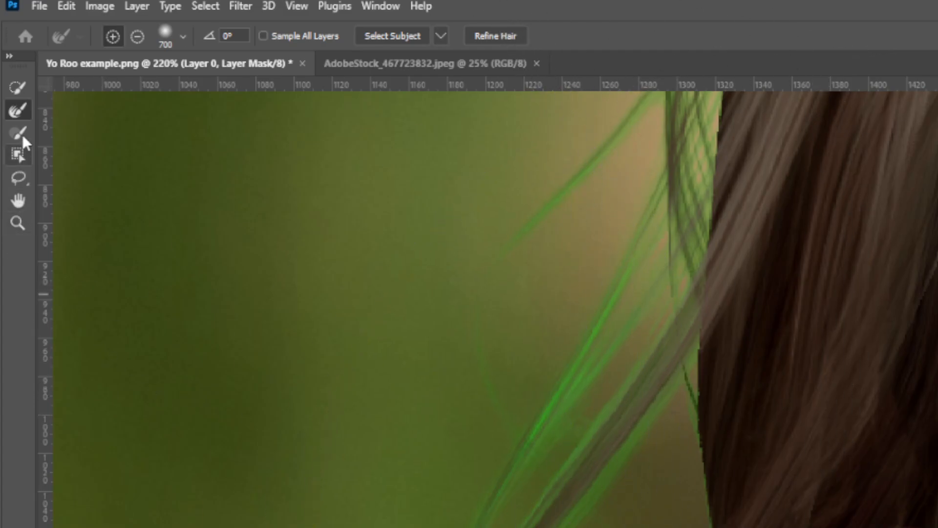
Apply Refine Hair to the mask while working on the long green-edged strands beside the ear and neck
scroll(928, 523, "down", 10)
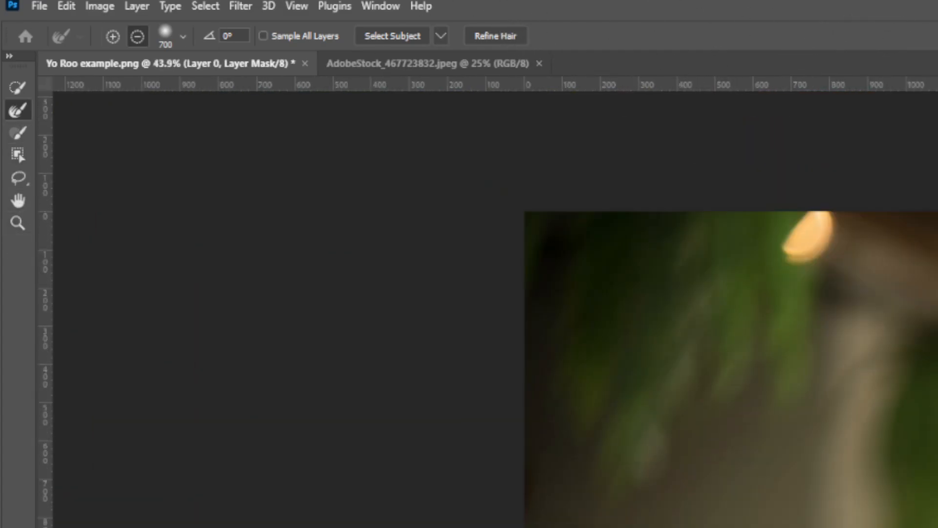
left_click_drag(937, 527, 829, 527)
scroll(937, 386, "up", 2)
scroll(931, 484, "up", 5)
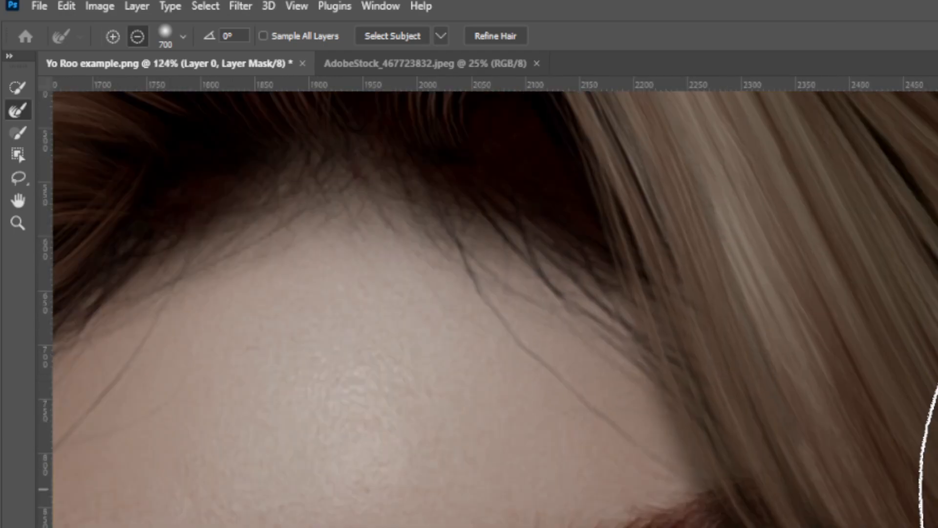
scroll(932, 484, "down", 5)
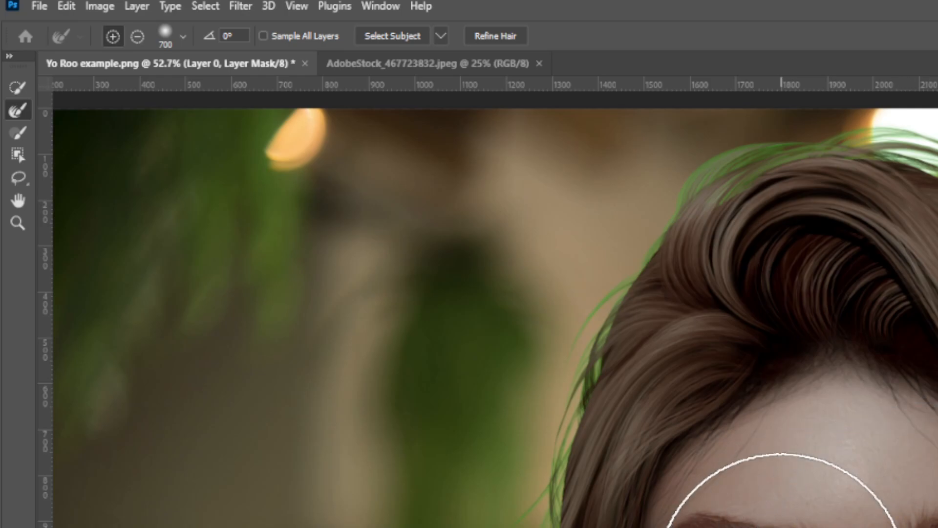
scroll(434, 527, "up", 2)
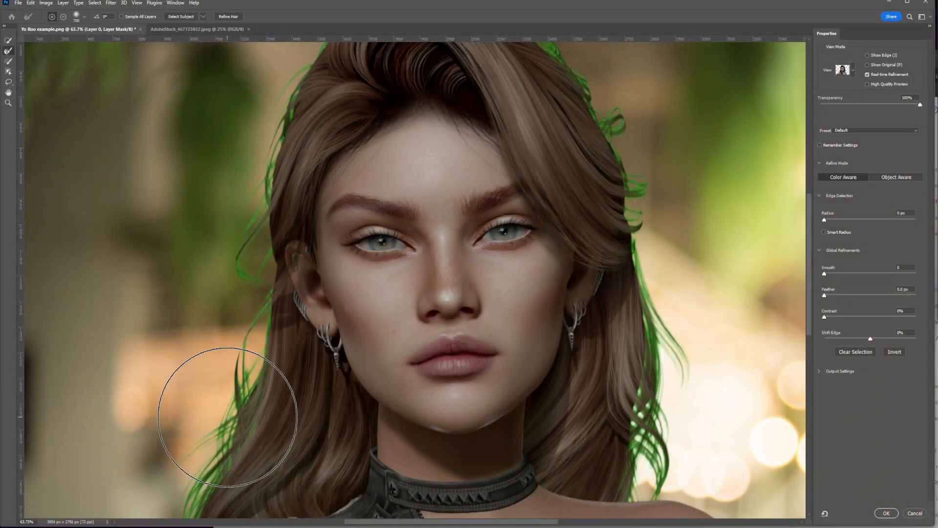
scroll(175, 437, "up", 3)
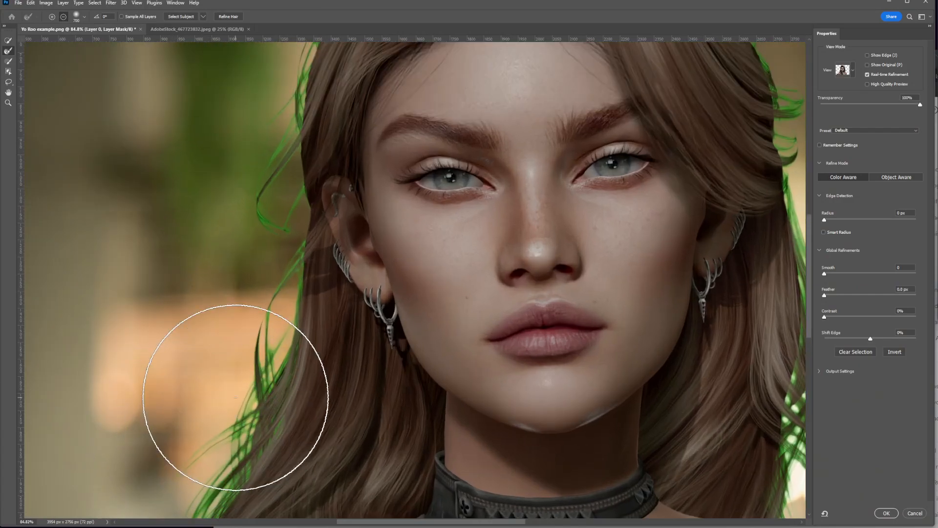
scroll(235, 397, "down", 3)
scroll(210, 437, "up", 3)
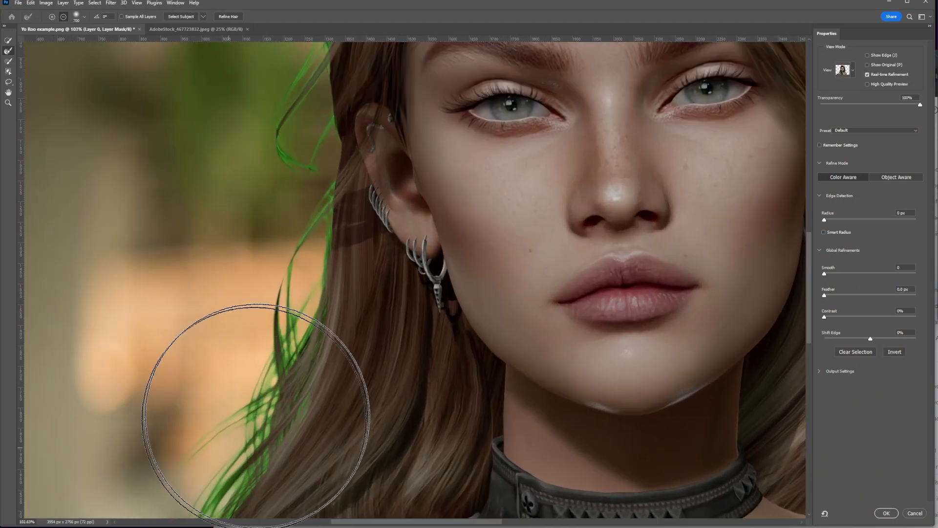
left_click_drag(267, 413, 283, 345)
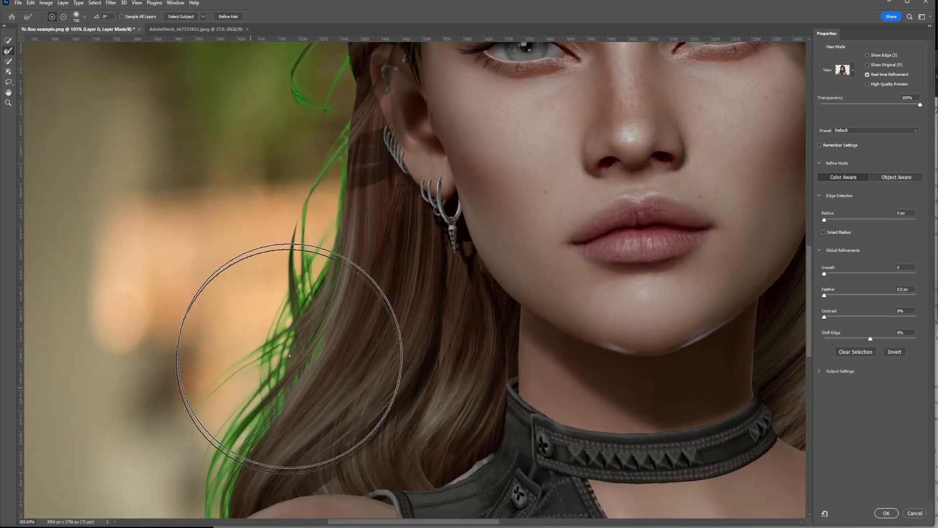
left_click(220, 17)
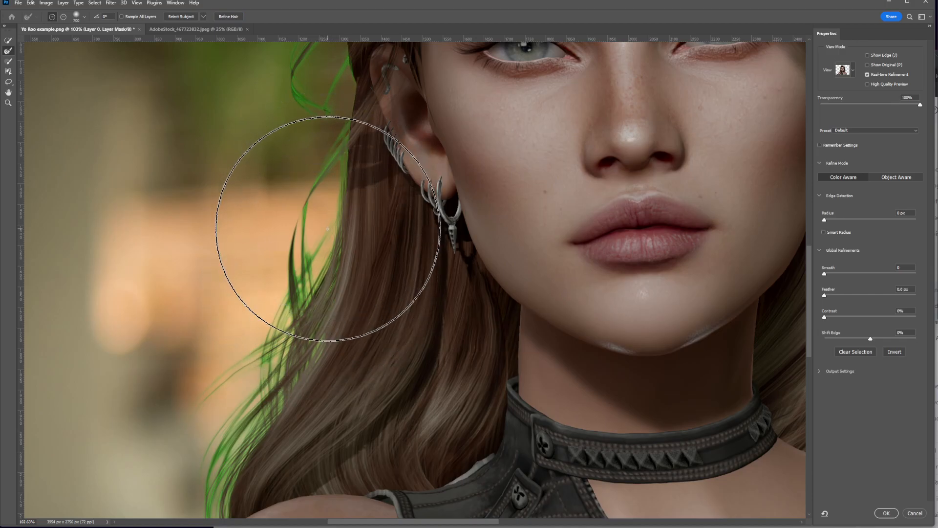
Reduce the Refine Edge Brush size to 300 and brush over the loose green-edged strands beside the ear and neck
scroll(335, 310, "down", 2)
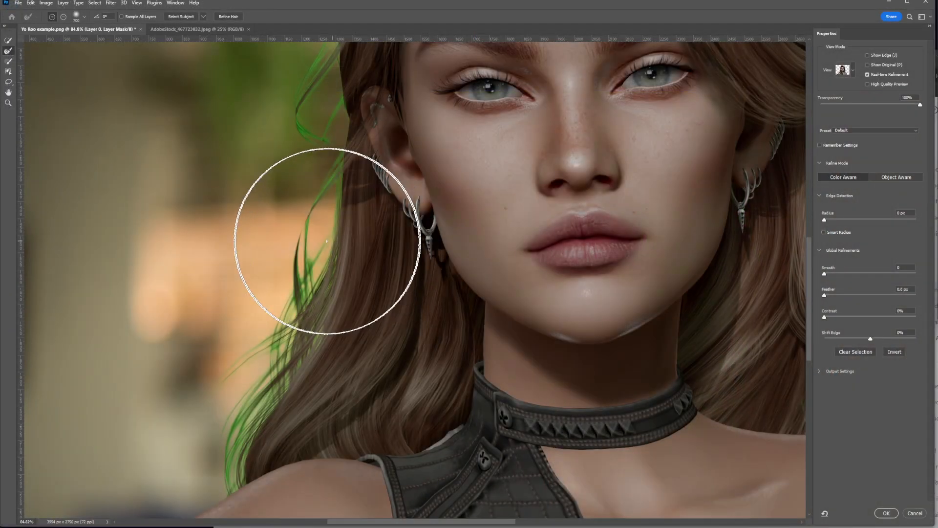
key("bracketleft")
key("bracketleft")
key("bracketleft")
key("bracketleft")
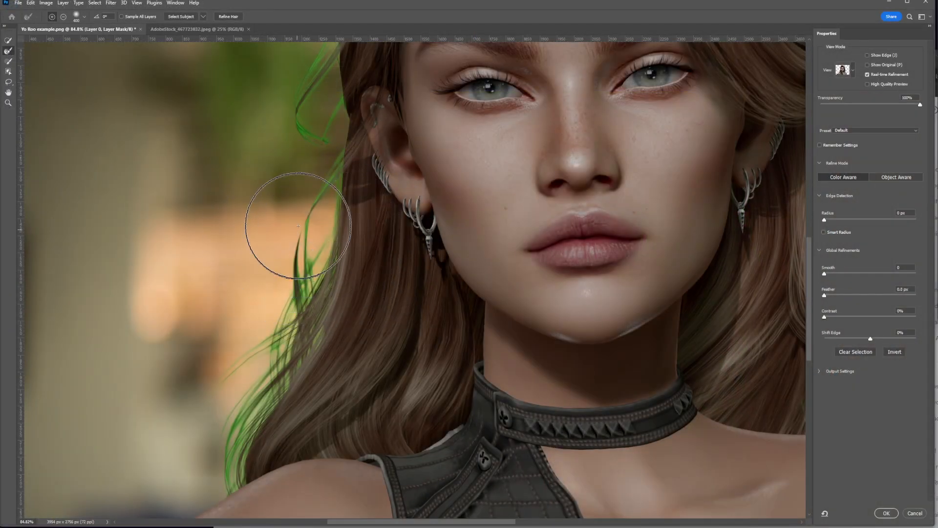
mouse_move(293, 274)
left_mouse_down()
mouse_move(272, 370)
mouse_move(202, 413)
mouse_move(197, 444)
mouse_move(215, 489)
mouse_move(227, 448)
mouse_move(273, 389)
mouse_move(206, 451)
mouse_move(211, 395)
mouse_move(185, 421)
mouse_move(270, 335)
mouse_move(287, 353)
mouse_move(316, 279)
mouse_move(326, 149)
mouse_move(315, 127)
left_mouse_up()
left_click_drag(370, 158, 403, 283)
mouse_move(348, 226)
left_mouse_down()
mouse_move(329, 241)
mouse_move(329, 161)
mouse_move(318, 171)
mouse_move(370, 141)
mouse_move(407, 242)
left_mouse_up()
key("space")
key("space")
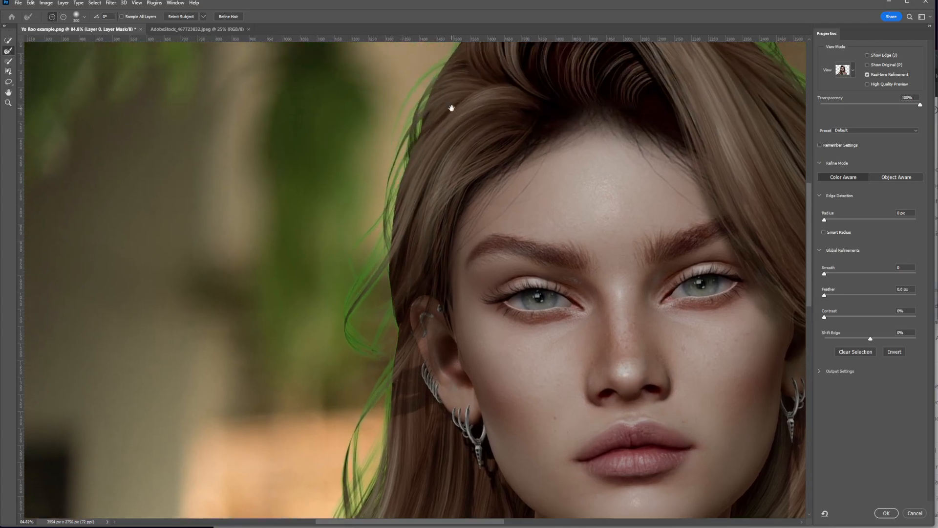
Brush the hair edge over the crown and around the curls on the opposite side with the Refine Edge Brush
left_click_drag(452, 104, 456, 220)
mouse_move(515, 71)
left_mouse_down()
mouse_move(597, 73)
mouse_move(602, 58)
mouse_move(685, 89)
left_mouse_up()
key("space")
mouse_move(689, 180)
left_mouse_down()
mouse_move(486, 139)
mouse_move(488, 199)
mouse_move(476, 213)
left_mouse_up()
mouse_move(449, 108)
left_mouse_down()
mouse_move(455, 129)
mouse_move(565, 178)
mouse_move(593, 241)
mouse_move(627, 276)
left_mouse_up()
key("space")
Refine the long strands above the fully bare shoulder and apply the Select and Mask changes to Layer 0's mask
mouse_move(698, 363)
left_mouse_down()
mouse_move(607, 214)
mouse_move(564, 191)
left_mouse_up()
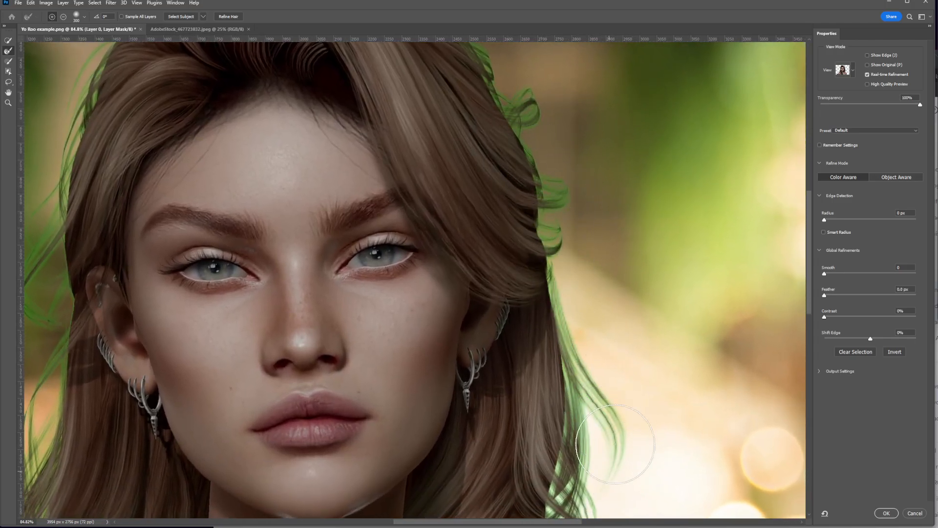
key("space")
left_click_drag(660, 463, 639, 325)
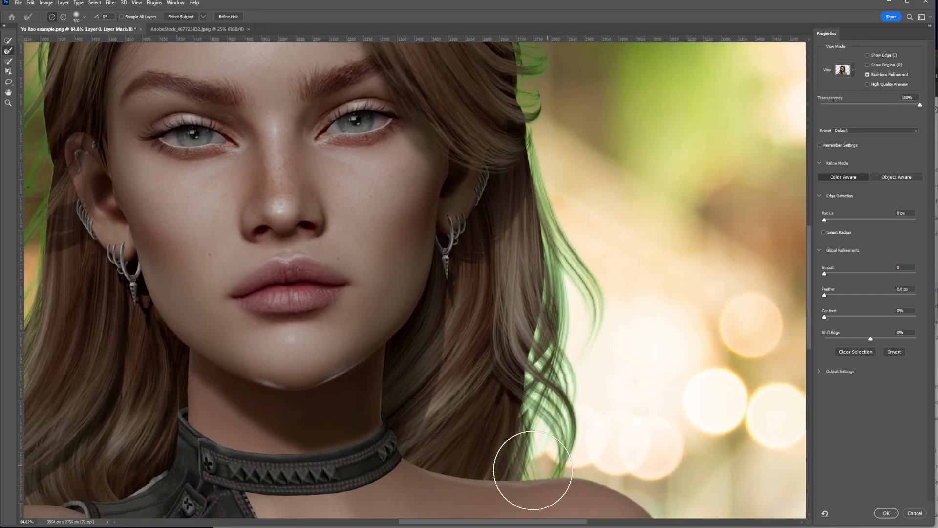
scroll(546, 254, "down", 5)
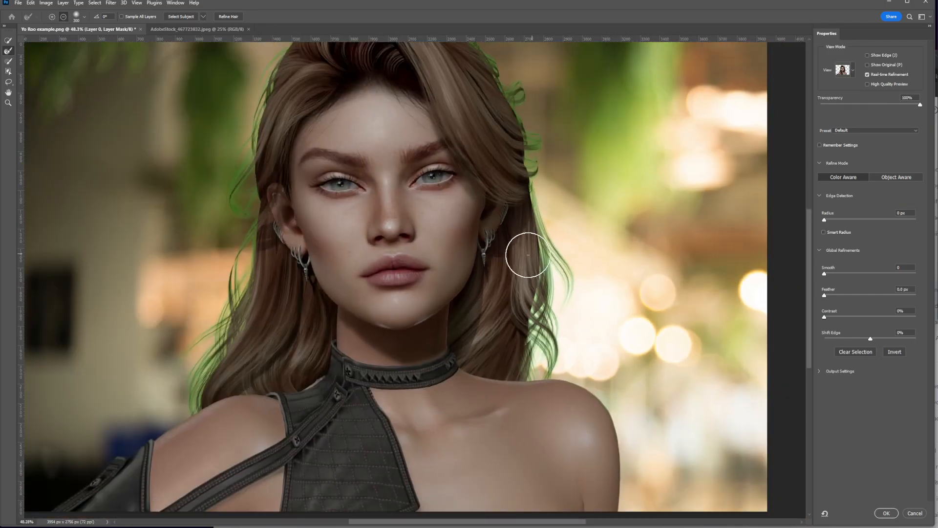
left_click_drag(329, 262, 351, 298)
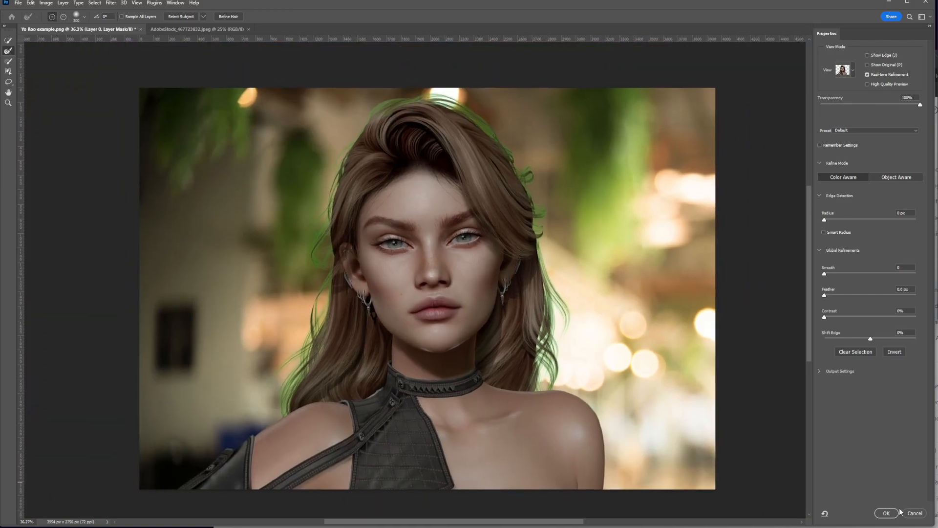
left_click(886, 515)
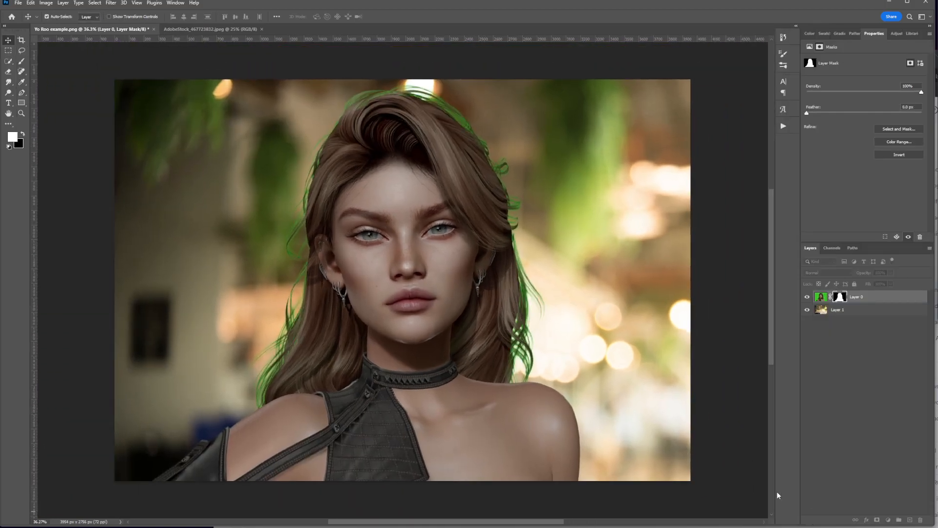
Undo the Select and Mask refinement and examine the unrefined hair edges on both sides of the face
scroll(230, 216, "up", 1)
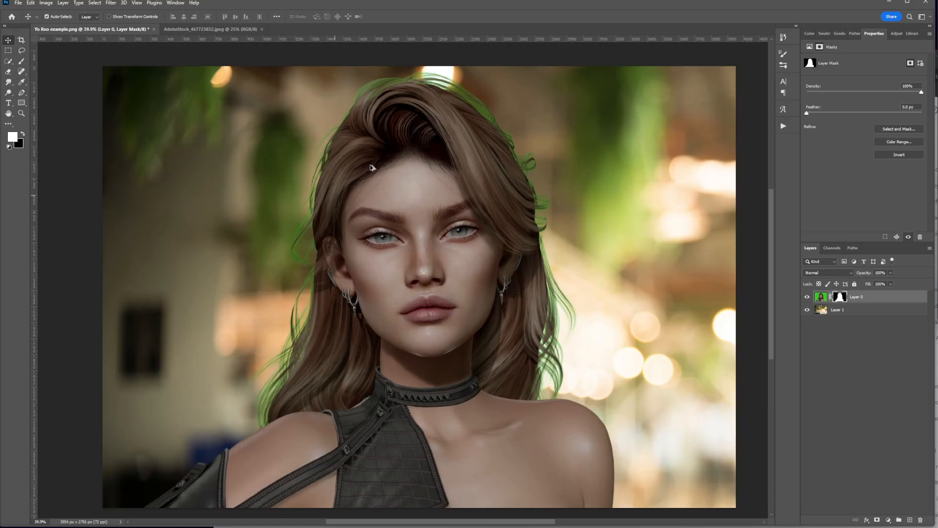
scroll(514, 318, "up", 2)
left_click_drag(417, 215, 367, 255)
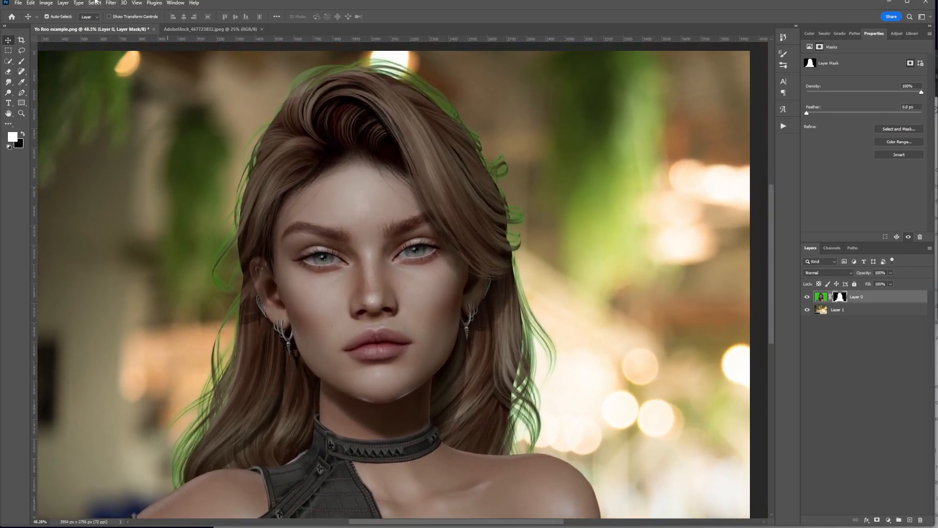
left_click(31, 4)
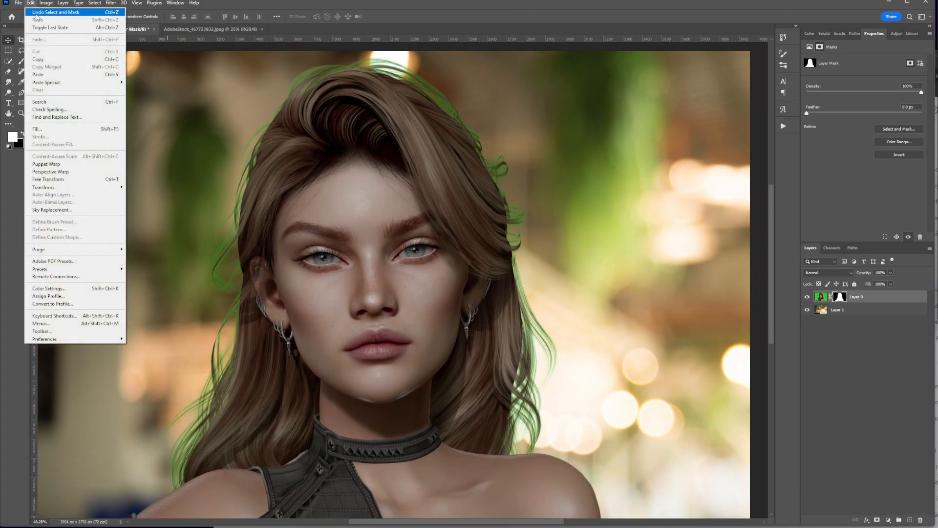
left_click(36, 16)
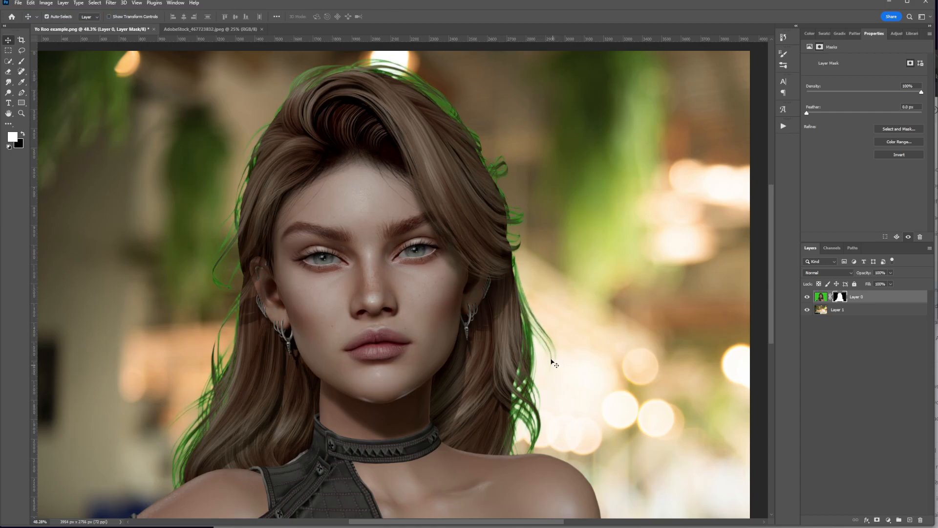
scroll(553, 357, "up", 4)
scroll(547, 337, "down", 3)
scroll(556, 336, "down", 2)
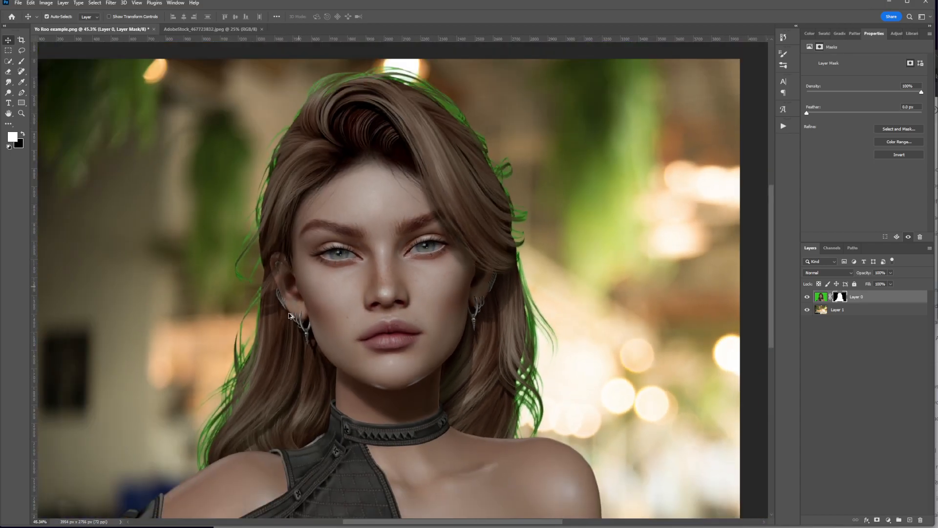
scroll(218, 407, "up", 4)
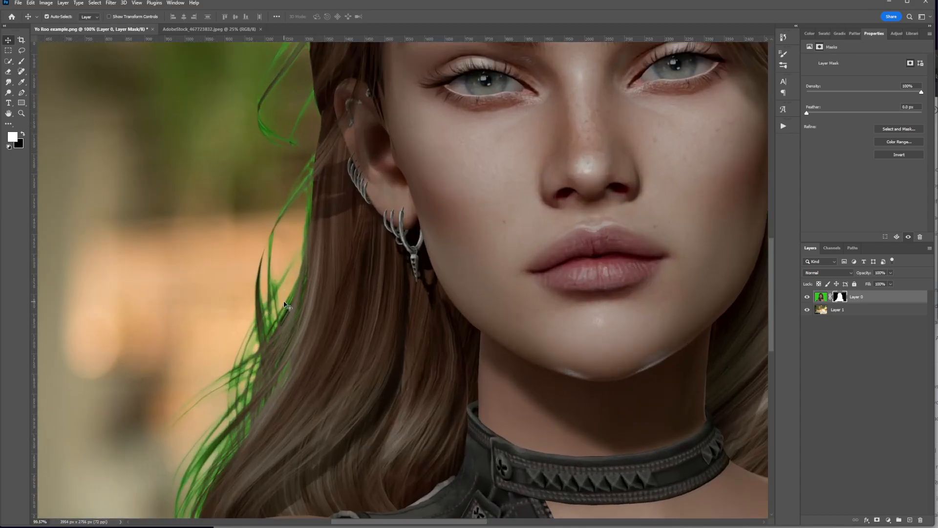
scroll(364, 263, "down", 2)
scroll(364, 263, "down", 2)
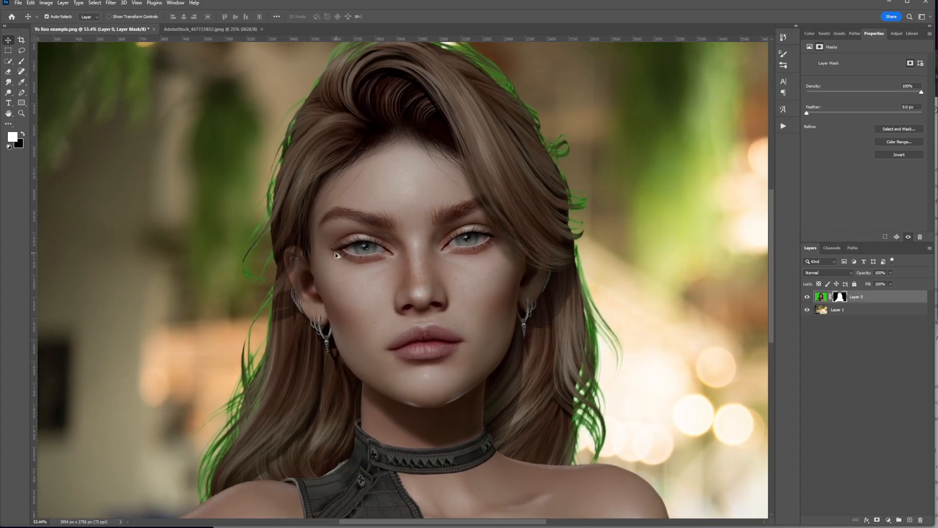
Redo the Select and Mask refinement and examine the refined hair edges against the blurred background
left_click(30, 4)
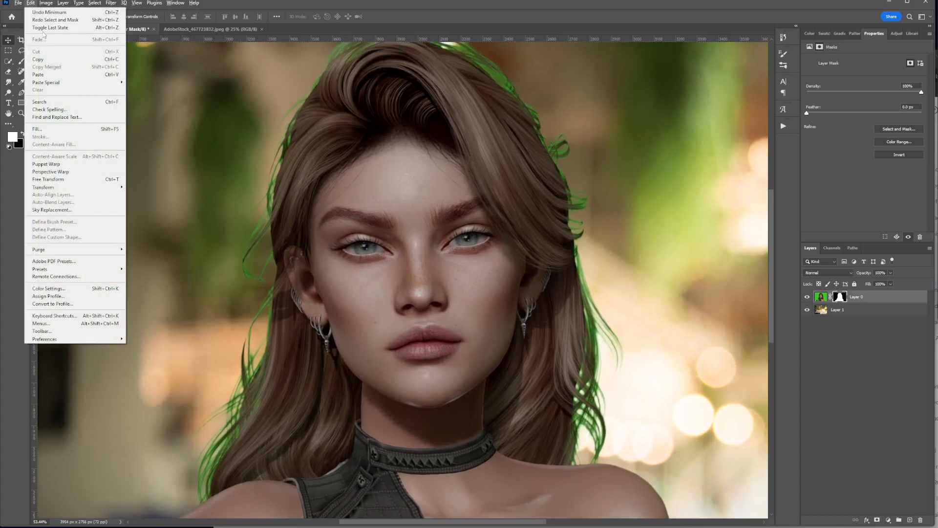
left_click(47, 20)
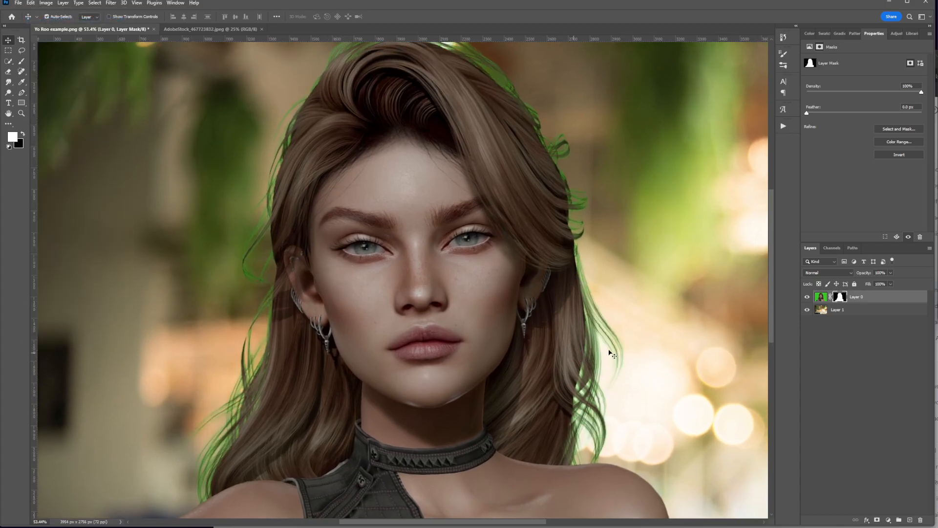
scroll(294, 324, "up", 6)
scroll(187, 375, "up", 5)
left_click_drag(271, 418, 348, 275)
scroll(324, 310, "down", 5)
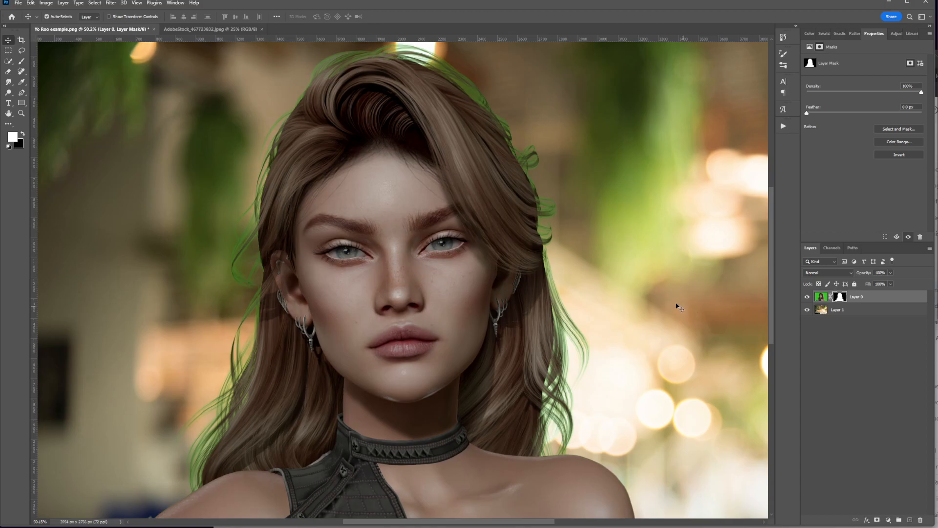
scroll(490, 278, "down", 1)
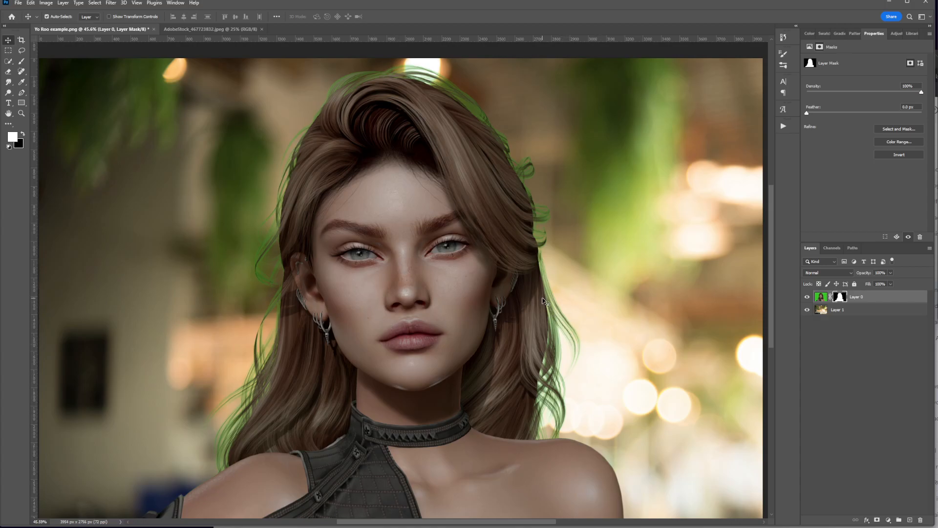
scroll(477, 160, "up", 1)
scroll(410, 222, "up", 1)
scroll(417, 224, "down", 1)
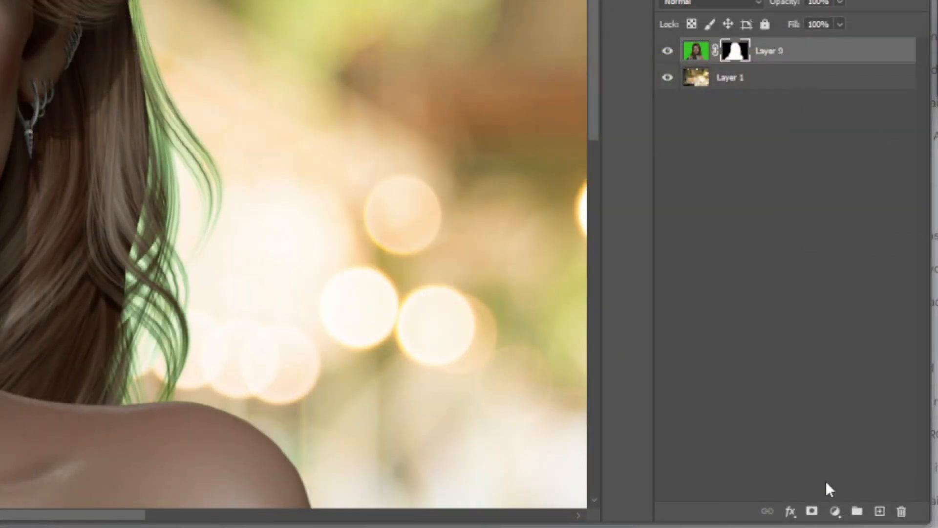
Add a Hue/Saturation adjustment layer above Layer 0 and clip it so it affects only the woman
left_click(836, 513)
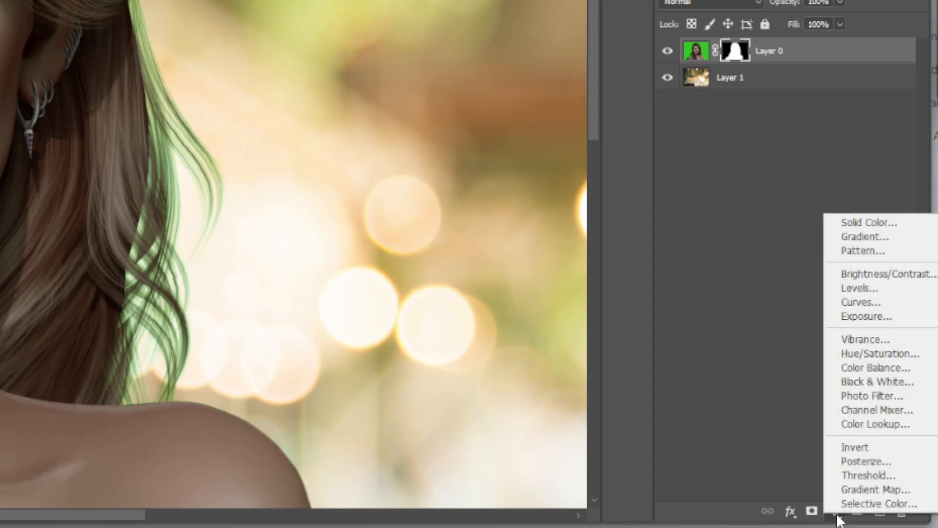
left_click(875, 357)
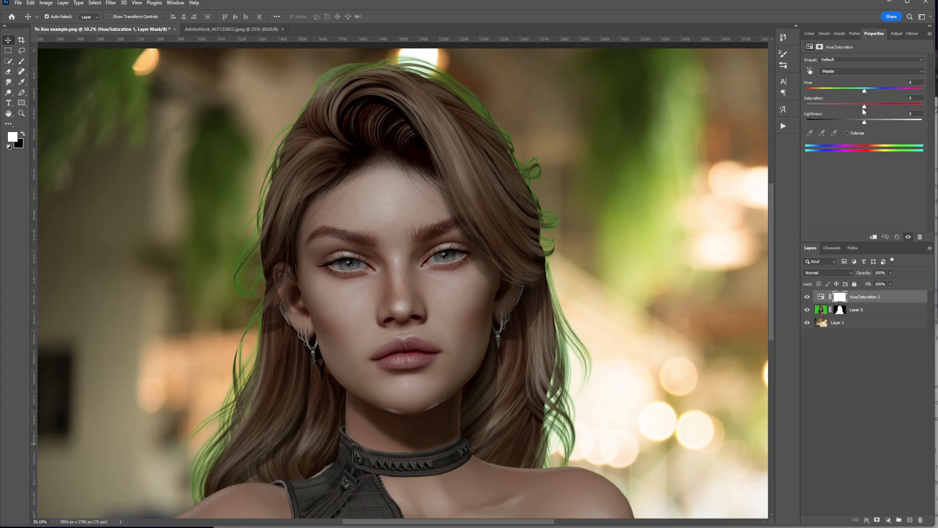
scroll(474, 277, "down", 3)
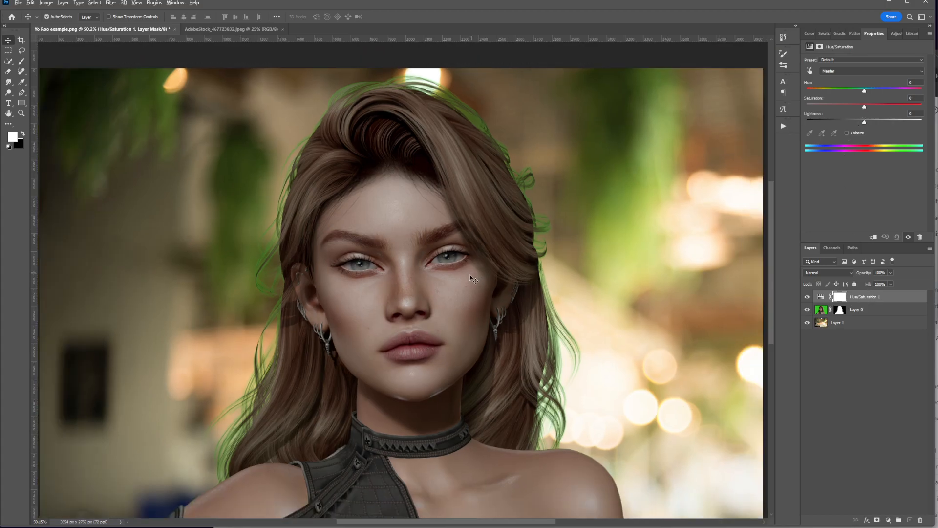
scroll(445, 273, "up", 2)
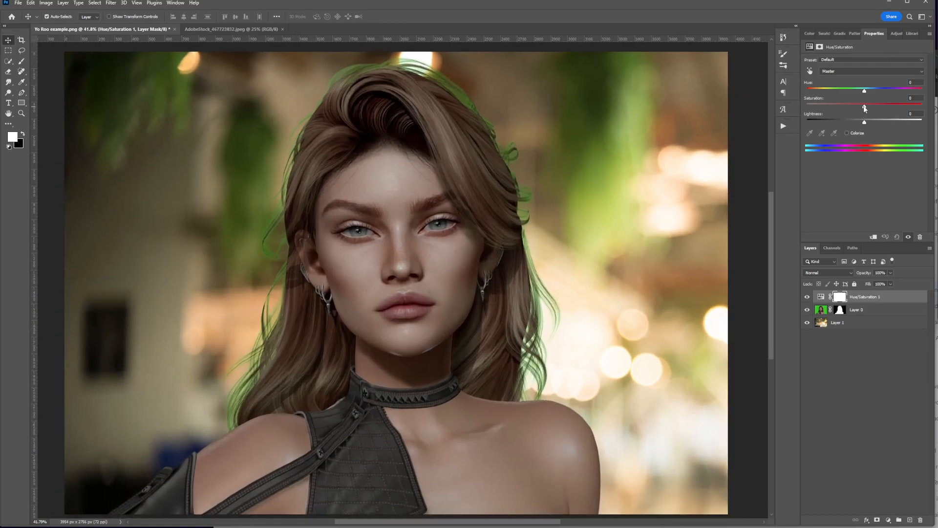
mouse_move(865, 108)
left_mouse_down()
mouse_move(810, 107)
mouse_move(904, 104)
mouse_move(841, 107)
mouse_move(870, 107)
mouse_move(862, 107)
left_mouse_up()
left_click_drag(861, 107, 864, 107)
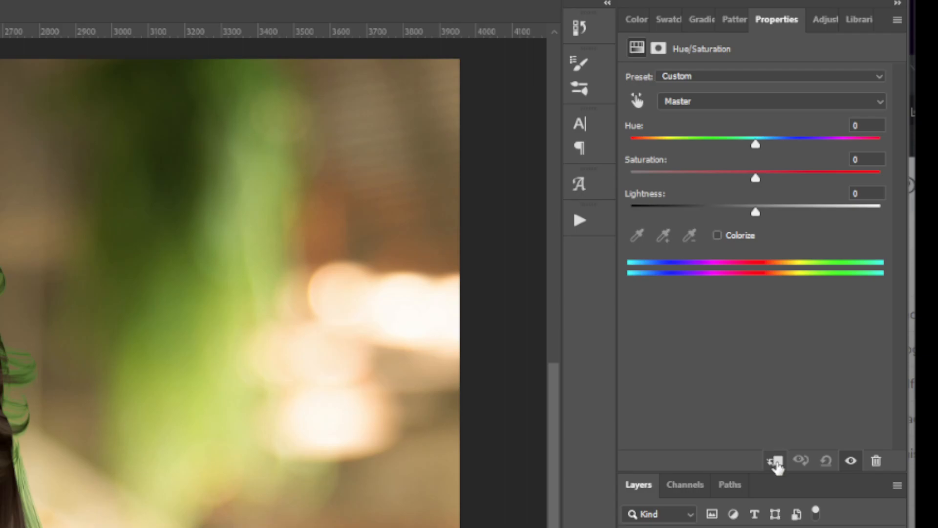
left_click(777, 467)
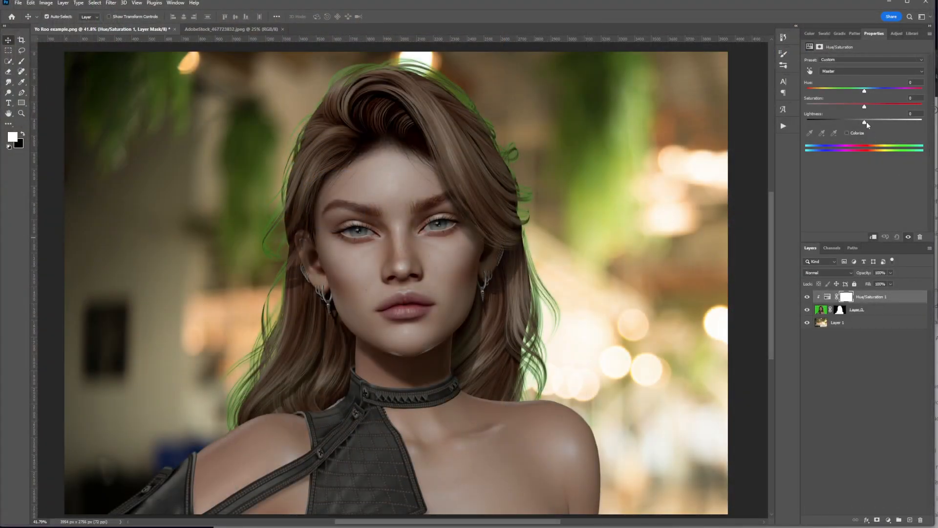
Try lower and higher saturation on the clipped Hue/Saturation layer and return the saturation to 0
left_click_drag(831, 109, 879, 117)
left_click_drag(888, 107, 863, 106)
left_click_drag(863, 108, 864, 110)
scroll(411, 275, "up", 2)
left_click_drag(427, 210, 414, 267)
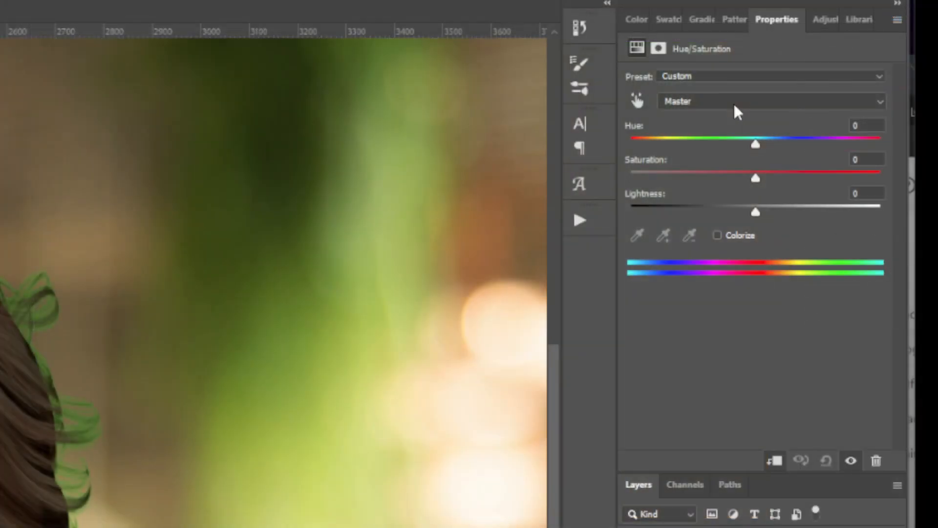
Restrict the clipped Hue/Saturation adjustment to Greens and lower their saturation to -100
left_click(707, 102)
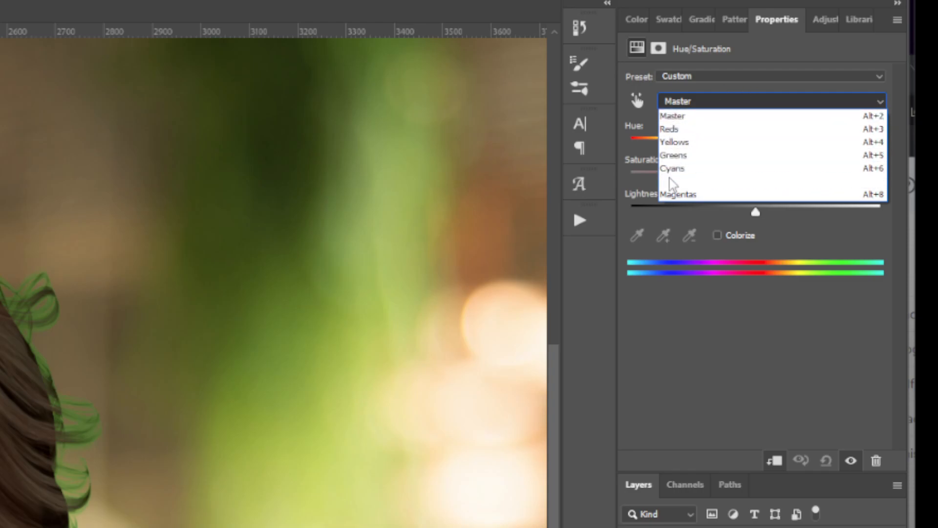
left_click(682, 157)
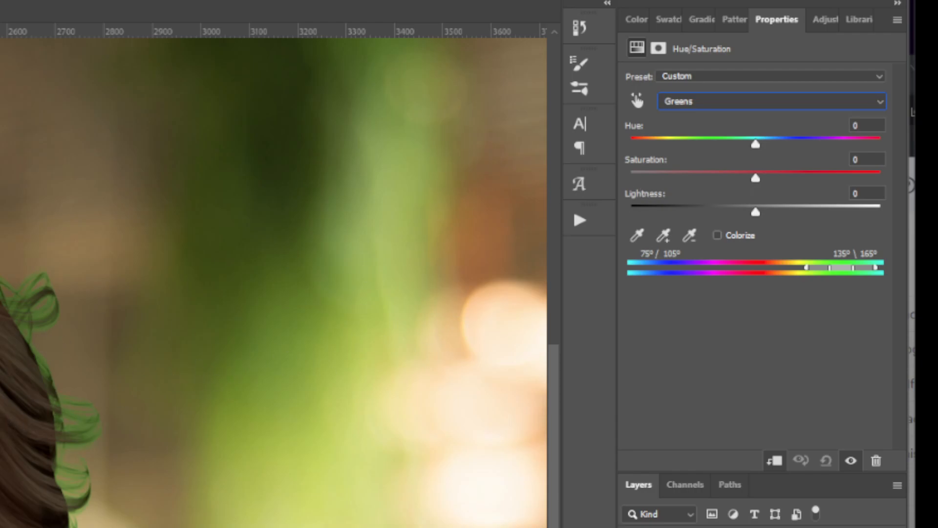
left_click_drag(0, 439, 168, 325)
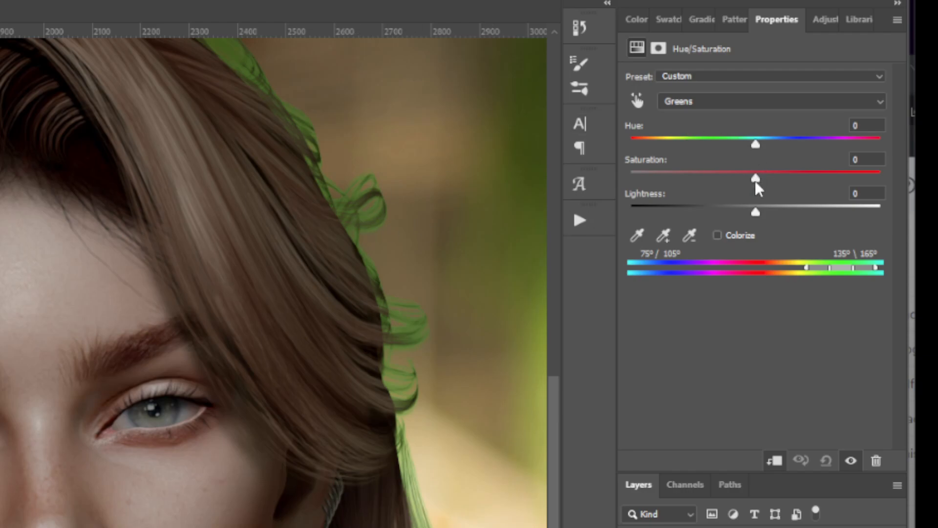
left_click_drag(758, 180, 561, 187)
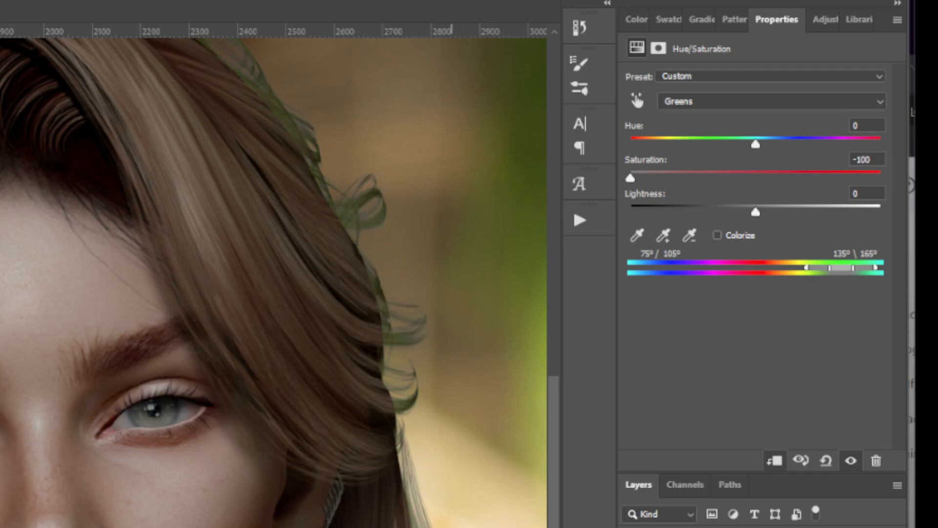
Extend the Greens range towards yellow, with boundaries at 49° / 81° and 124° \ 165°, to catch the remaining green strands
scroll(450, 523, "up", 5)
left_click_drag(390, 527, 343, 266)
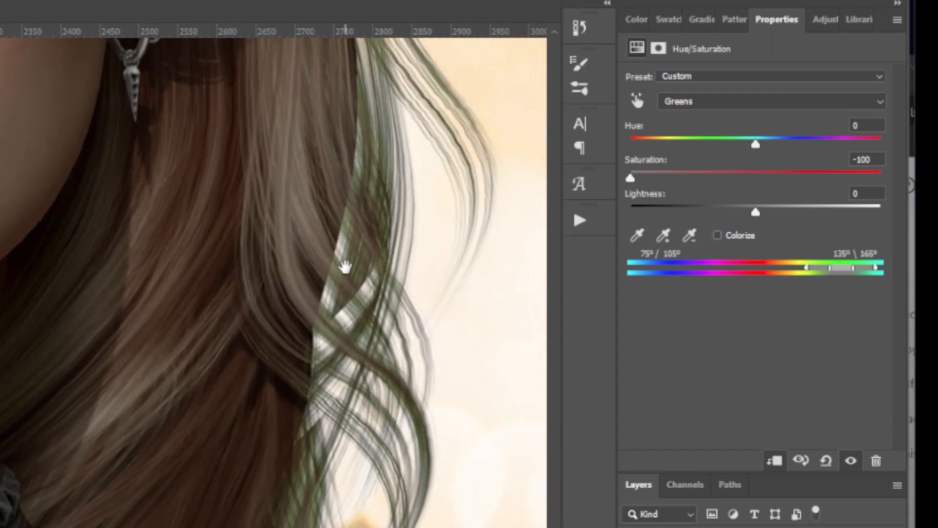
scroll(397, 230, "up", 3)
scroll(380, 218, "up", 1)
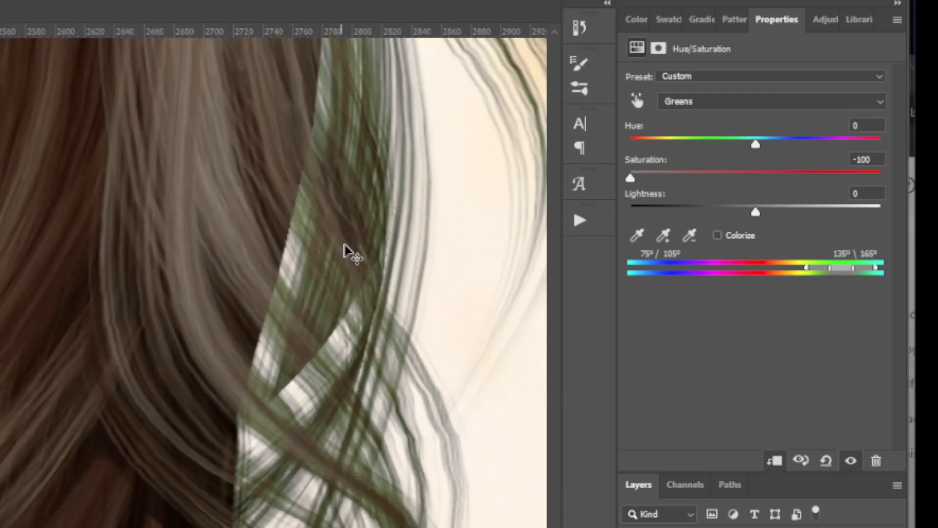
scroll(259, 235, "down", 1)
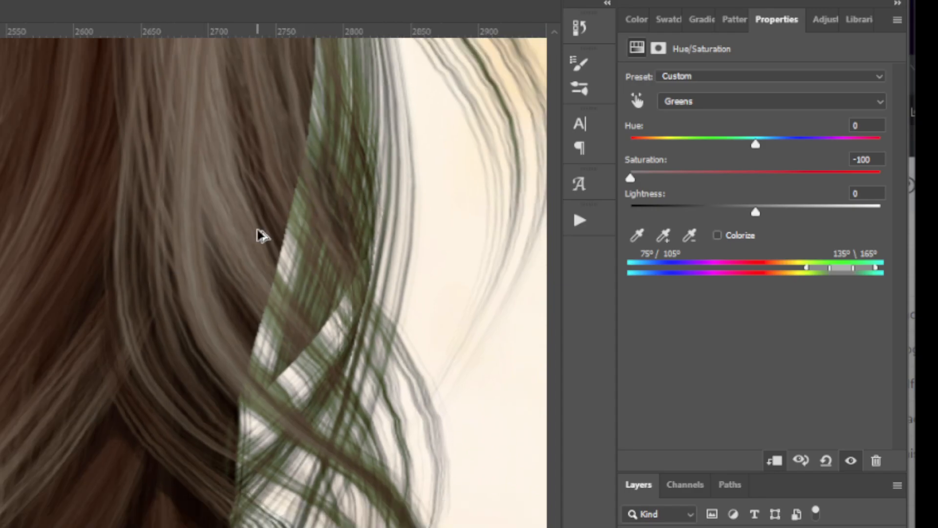
left_click_drag(371, 184, 313, 271)
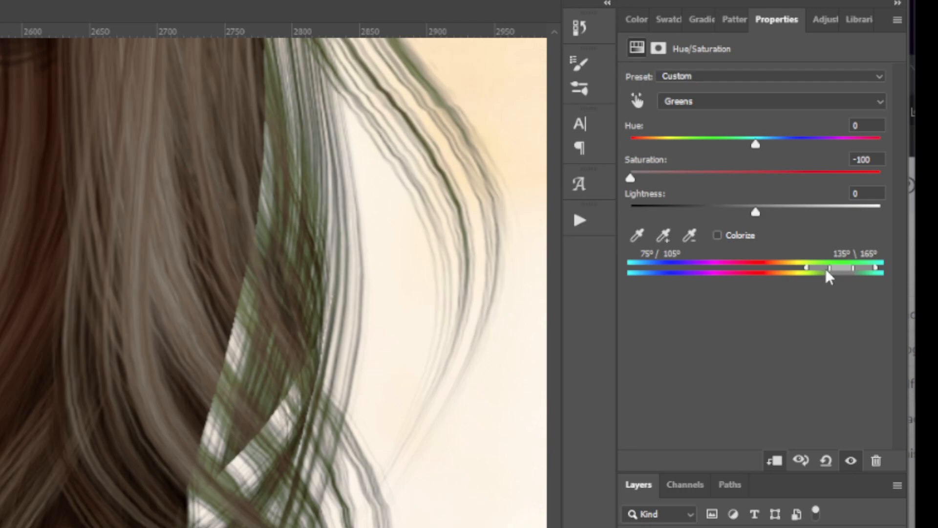
mouse_move(831, 269)
left_mouse_down()
mouse_move(799, 275)
mouse_move(816, 268)
left_mouse_up()
left_click_drag(801, 272, 792, 276)
left_click_drag(813, 268, 813, 267)
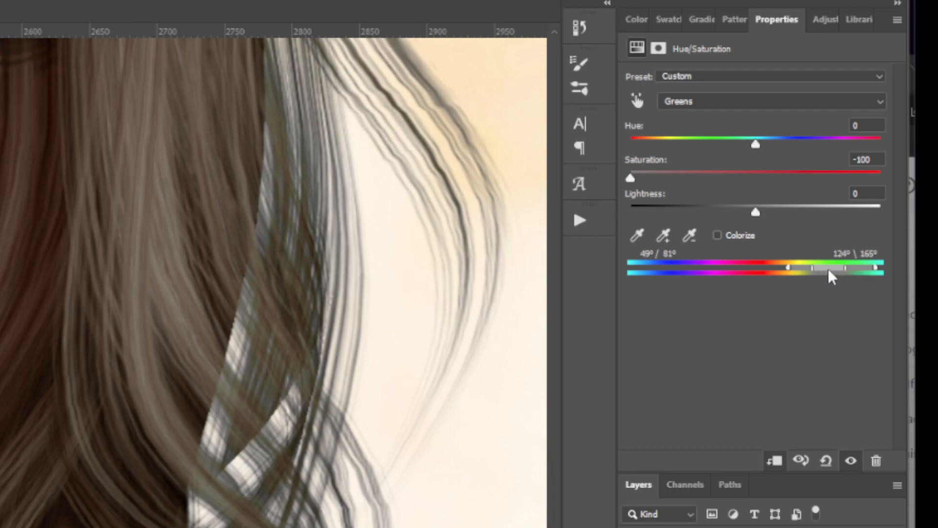
Compare the hair with the adjustment off and on, and start the Greens range's full effect at 72°
left_click(851, 461)
left_click(851, 460)
left_click(851, 461)
left_click(851, 460)
left_click(851, 460)
left_click(851, 460)
left_click_drag(812, 269, 807, 269)
Examine the desaturated hair edges, try different Greens saturation values and bring the saturation back to +2
scroll(91, 377, "down", 2)
left_click_drag(101, 260, 114, 403)
scroll(118, 386, "down", 1)
scroll(132, 360, "down", 2)
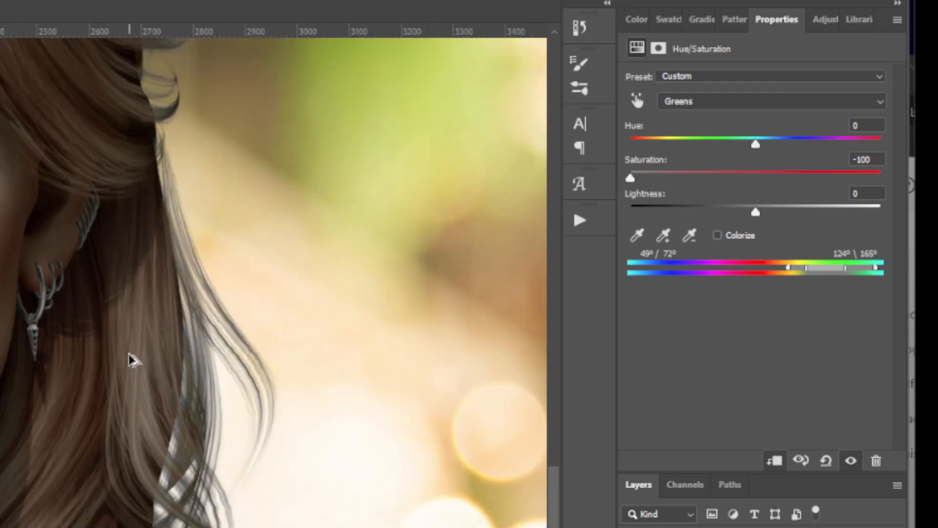
scroll(132, 360, "up", 1)
left_click_drag(380, 345, 406, 312)
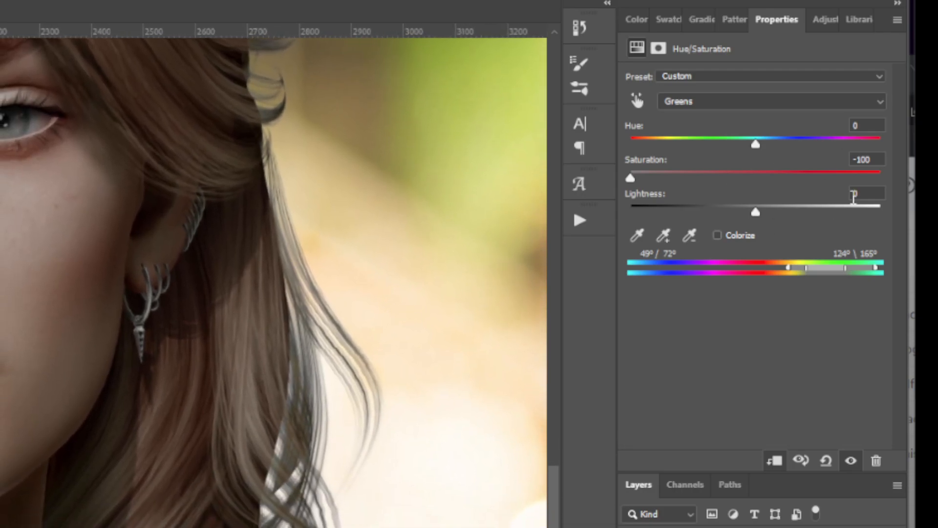
left_click(755, 176)
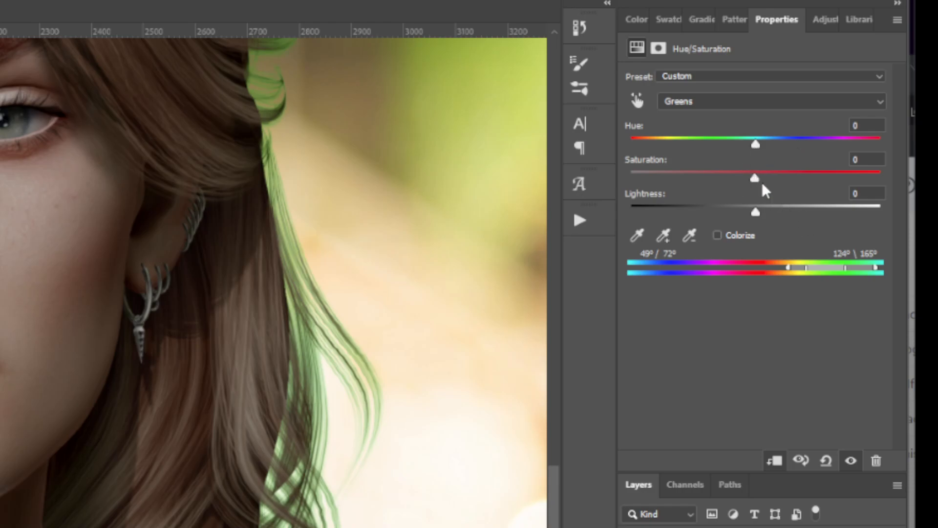
mouse_move(754, 178)
left_mouse_down()
mouse_move(742, 180)
mouse_move(836, 183)
mouse_move(663, 191)
mouse_move(762, 189)
mouse_move(692, 191)
mouse_move(747, 190)
left_mouse_up()
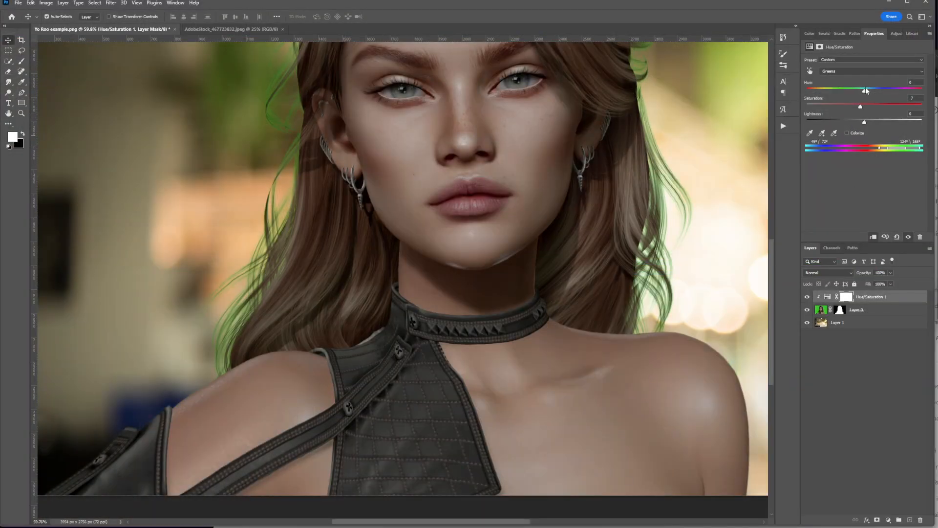
left_click_drag(862, 108, 823, 119)
left_click_drag(807, 106, 864, 121)
left_click_drag(608, 109, 549, 188)
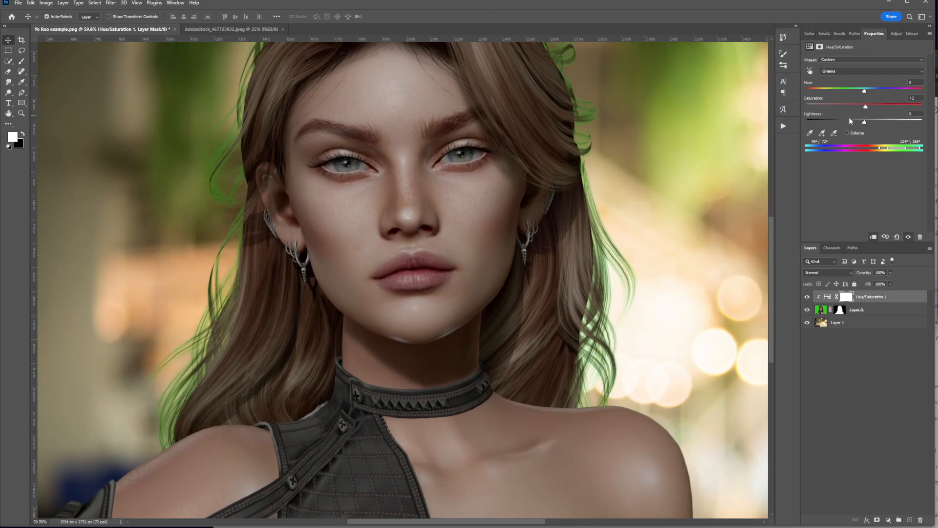
Shift the Greens towards the natural hair brown with hue -79, saturation -44 and lightness -36
left_click_drag(865, 92, 843, 91)
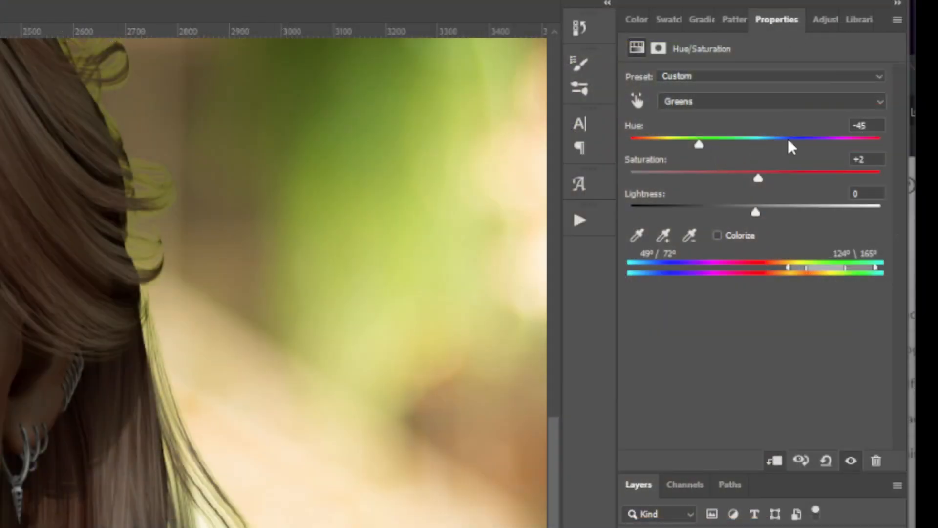
left_click_drag(28, 342, 111, 316)
scroll(245, 417, "up", 3)
left_click_drag(204, 458, 175, 387)
left_click_drag(697, 147, 683, 144)
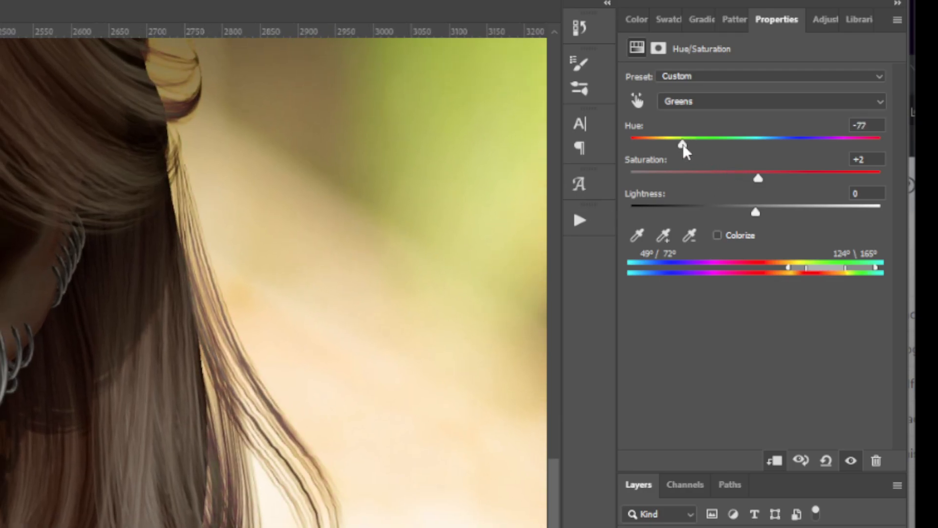
left_click_drag(758, 180, 714, 182)
mouse_move(758, 212)
left_mouse_down()
mouse_move(717, 213)
mouse_move(764, 211)
mouse_move(729, 213)
mouse_move(751, 212)
left_mouse_up()
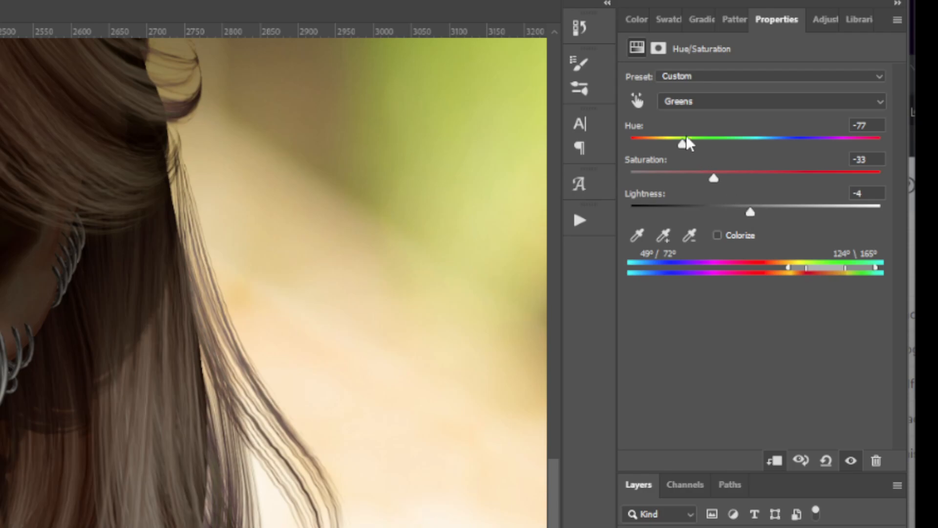
left_click_drag(684, 148, 681, 145)
left_click_drag(713, 179, 701, 179)
left_click_drag(749, 212, 715, 213)
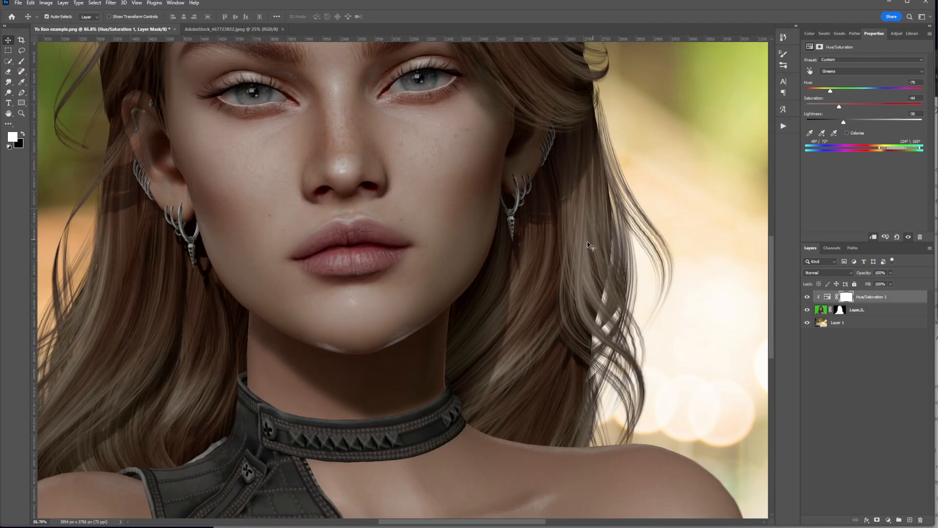
Compare the hair curls beside the forehead with the Hue/Saturation layer hidden and shown
scroll(589, 245, "down", 3)
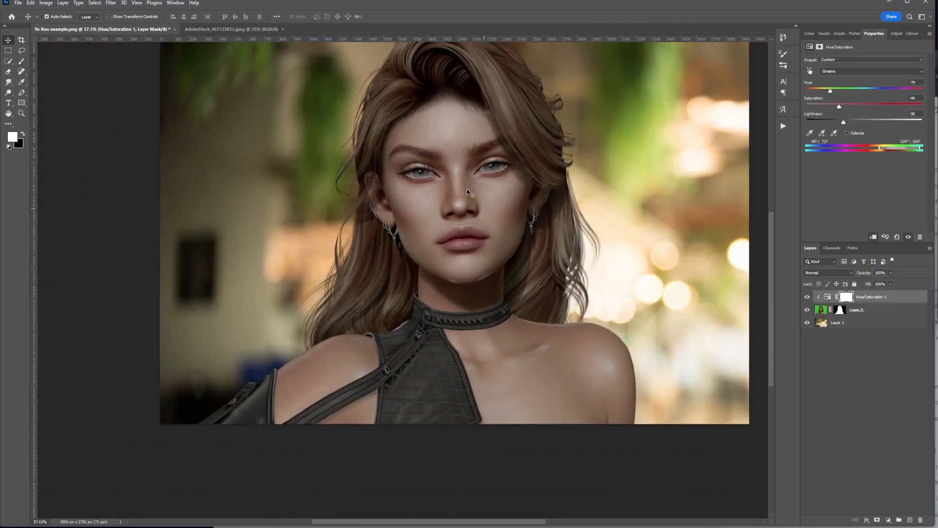
scroll(511, 167, "up", 3)
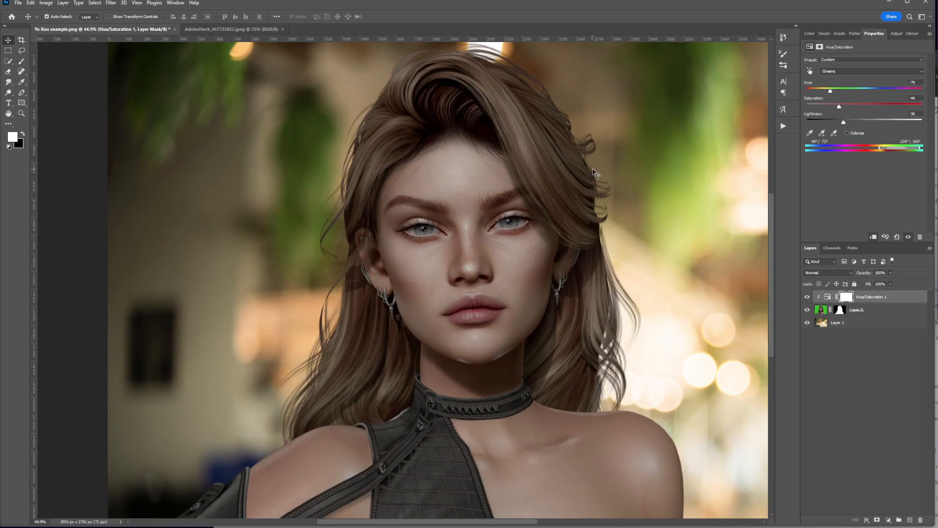
scroll(586, 151, "up", 5)
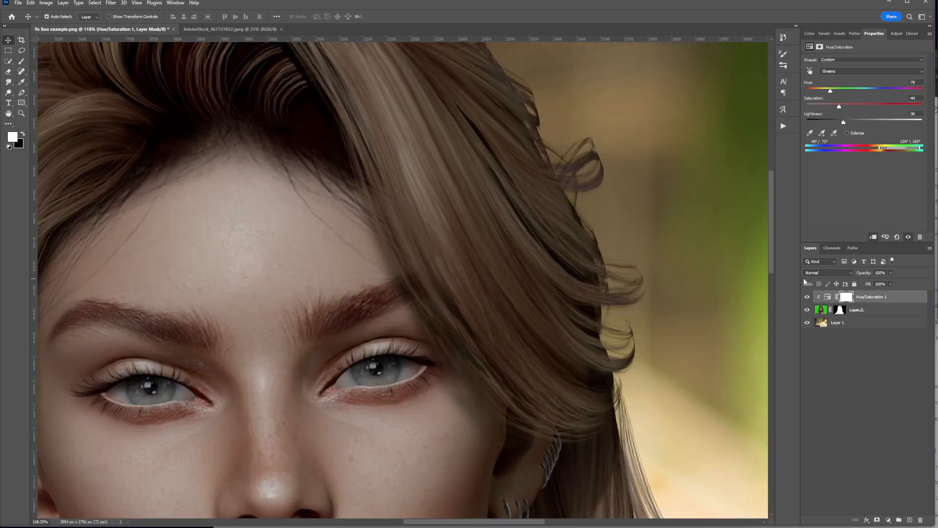
left_click(808, 297)
left_click(807, 296)
Examine the recoloured hair edges on both sides of the face and the overall composite against the blurred café
scroll(572, 196, "down", 5)
scroll(499, 294, "down", 3)
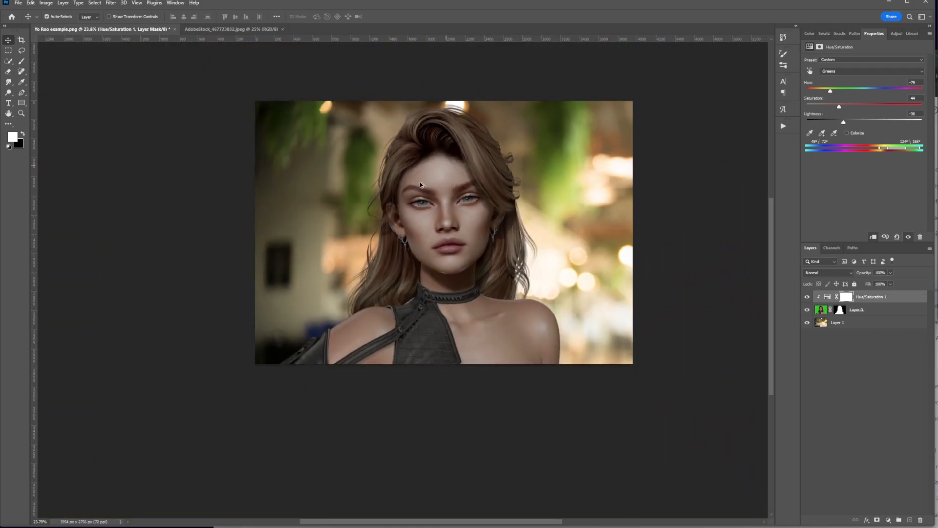
scroll(372, 200, "up", 5)
scroll(347, 201, "down", 4)
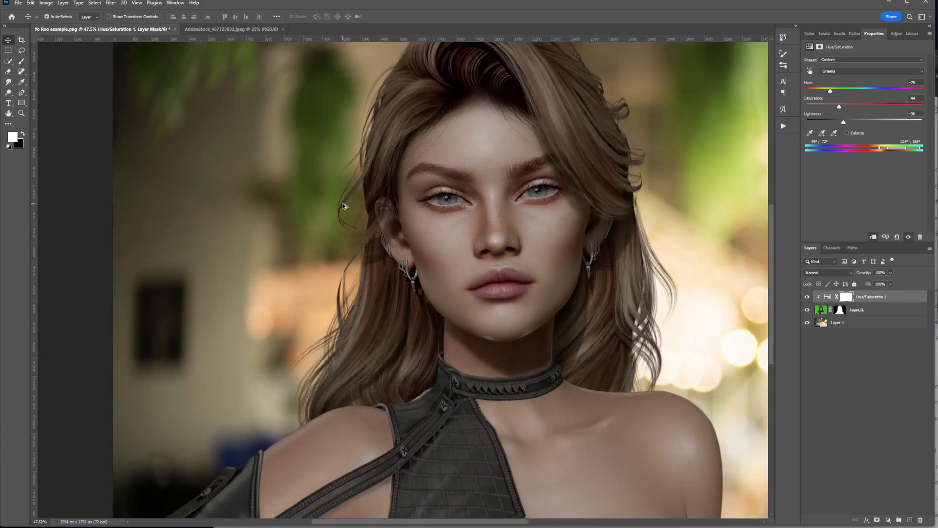
left_click_drag(515, 216, 446, 247)
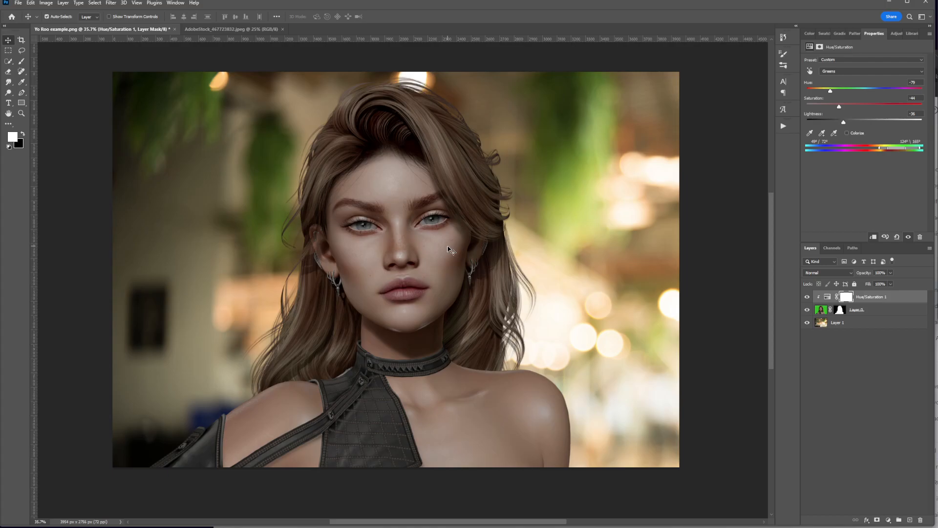
scroll(445, 193, "up", 2)
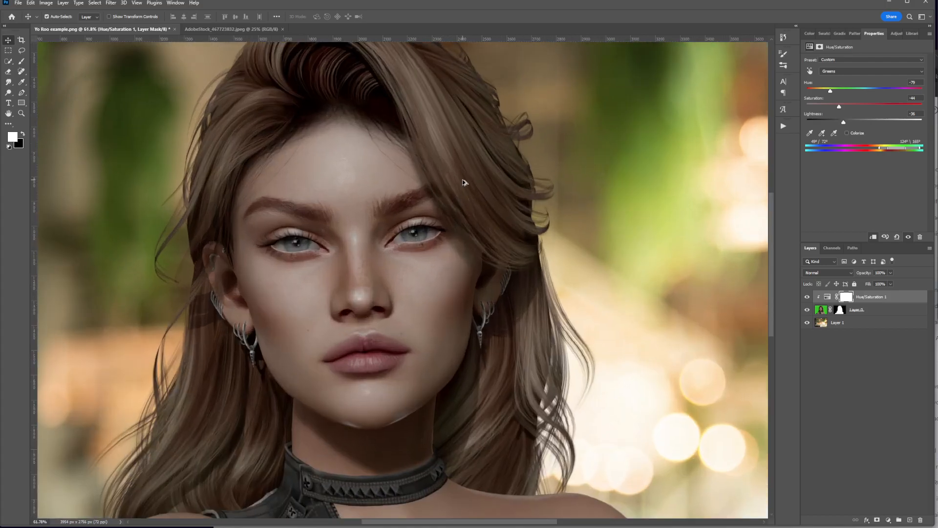
scroll(249, 340, "up", 2)
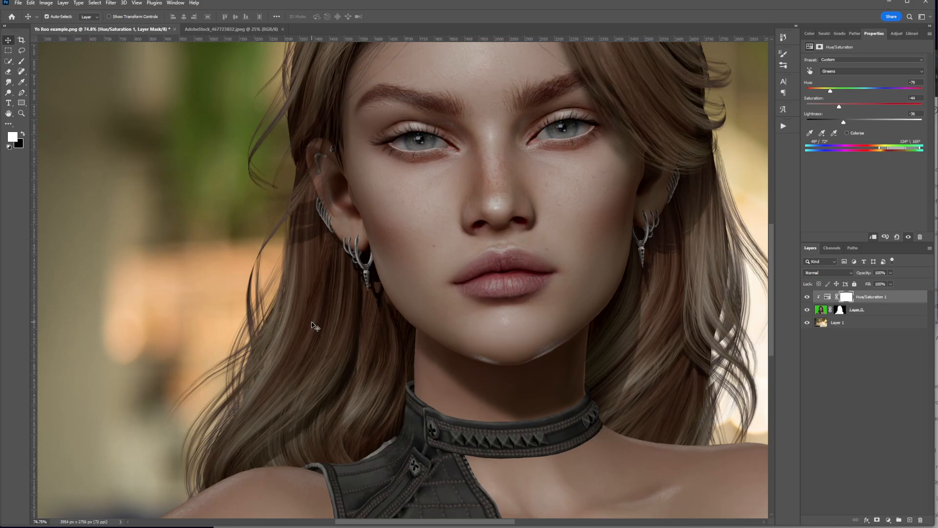
scroll(314, 325, "down", 1)
left_click_drag(390, 243, 335, 250)
scroll(339, 274, "down", 1)
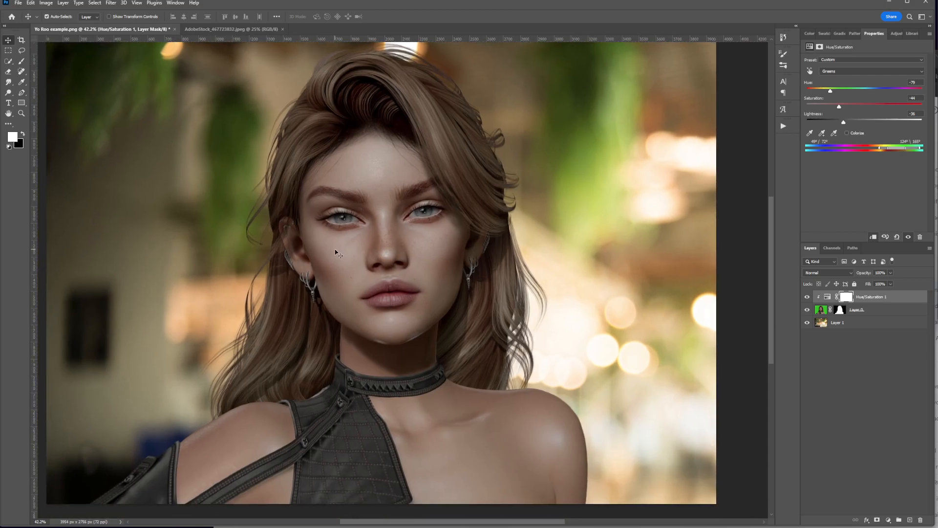
scroll(338, 254, "down", 1)
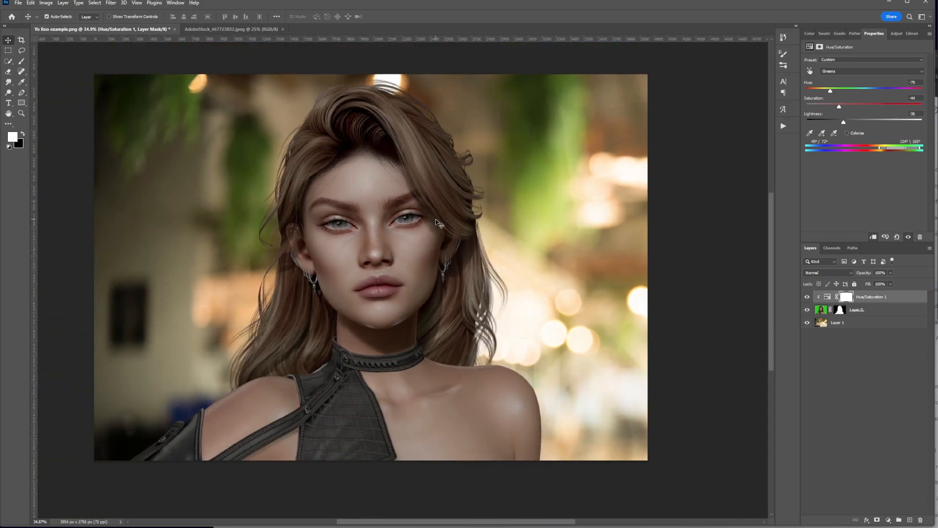